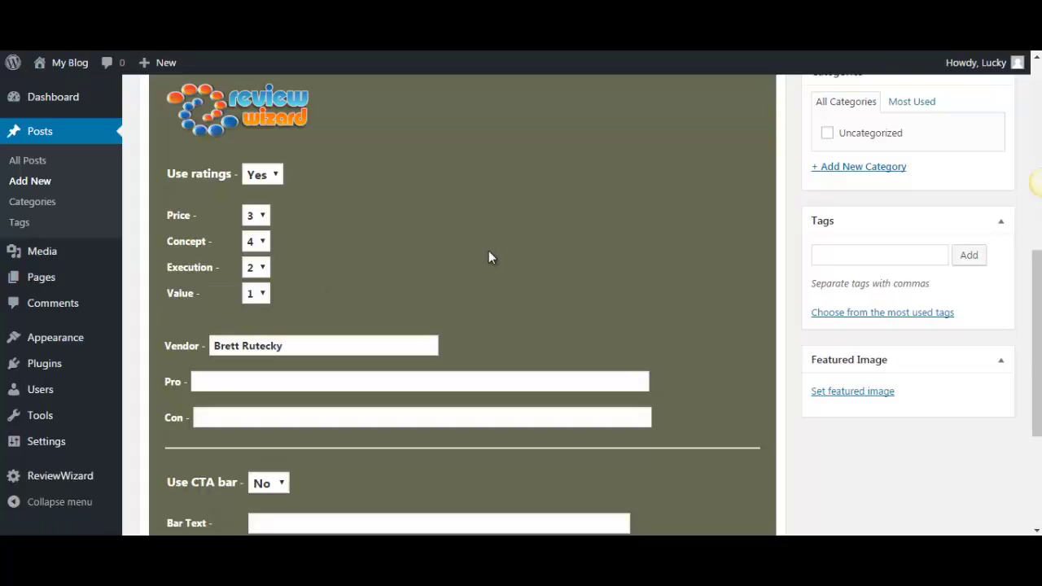
Review the ReviewWizard options and keep ratings turned on.
scroll(431, 260, up, 2)
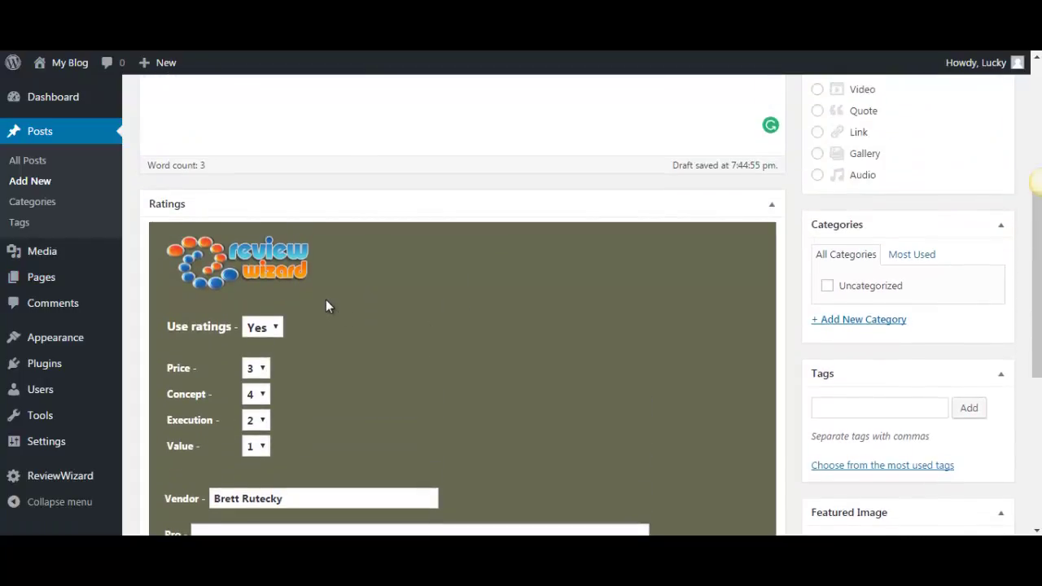
scroll(326, 306, down, 2)
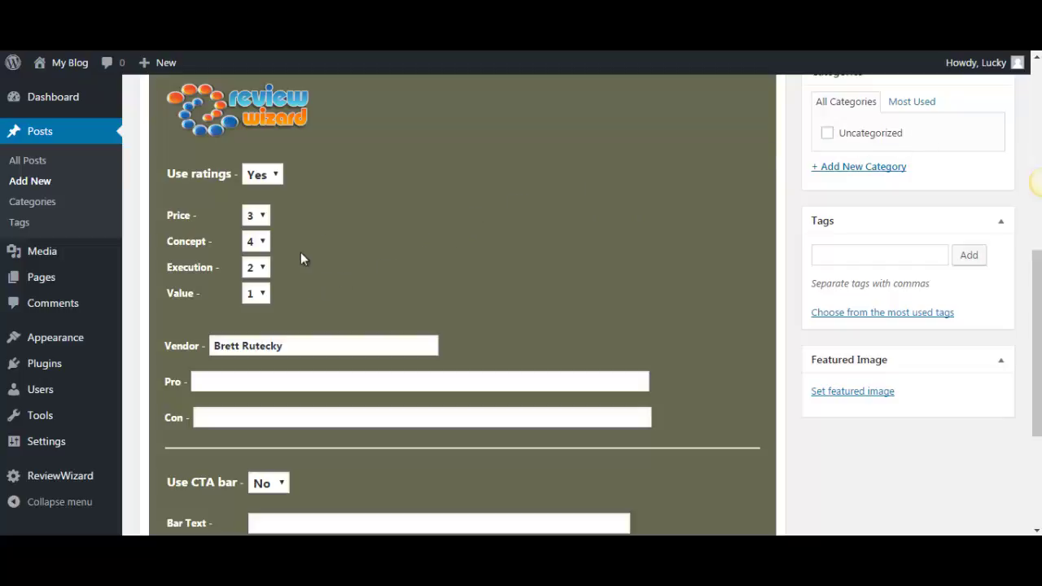
scroll(193, 231, up, 2)
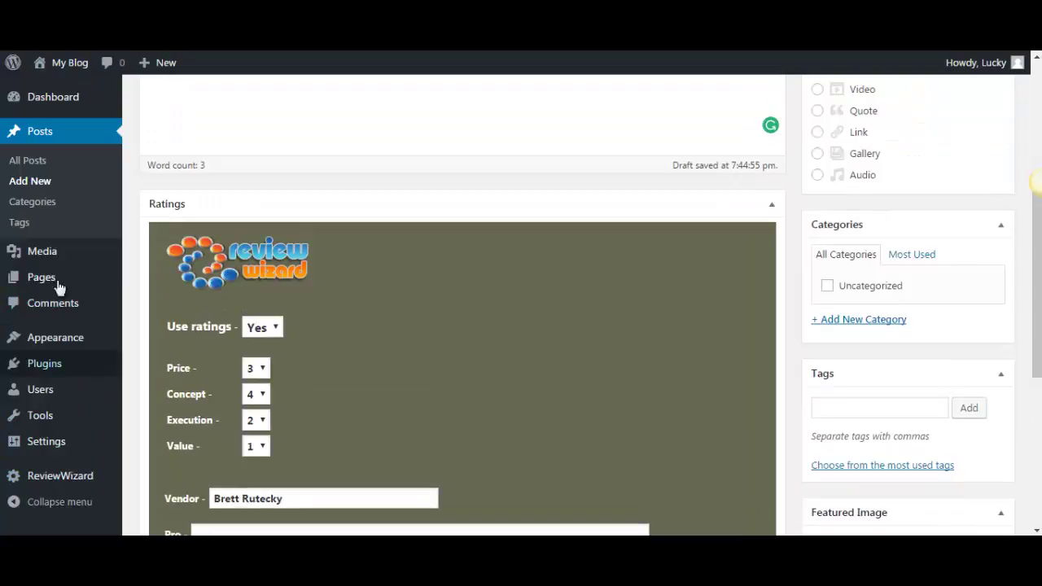
scroll(271, 270, down, 1)
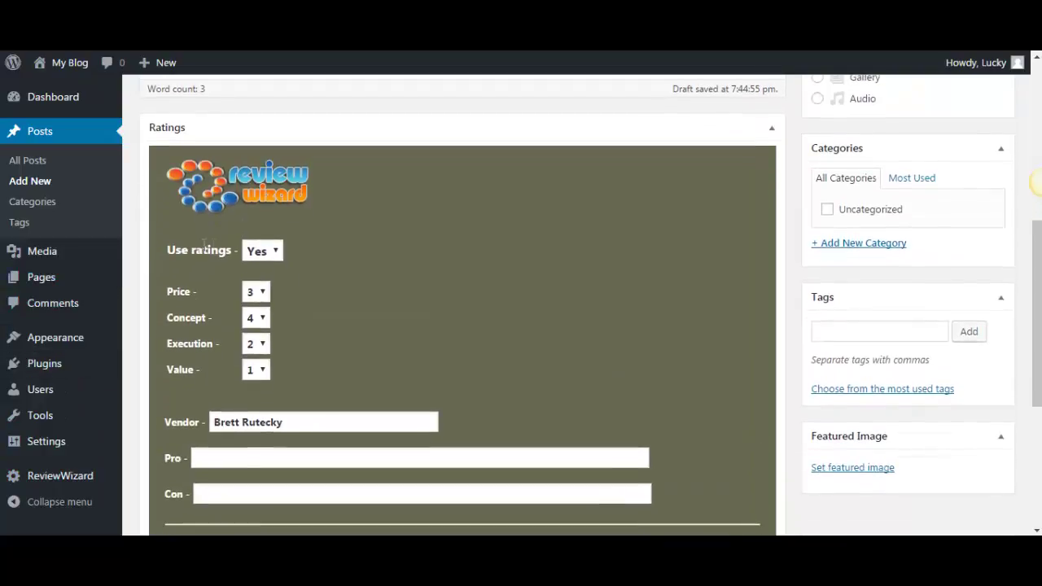
click(266, 252)
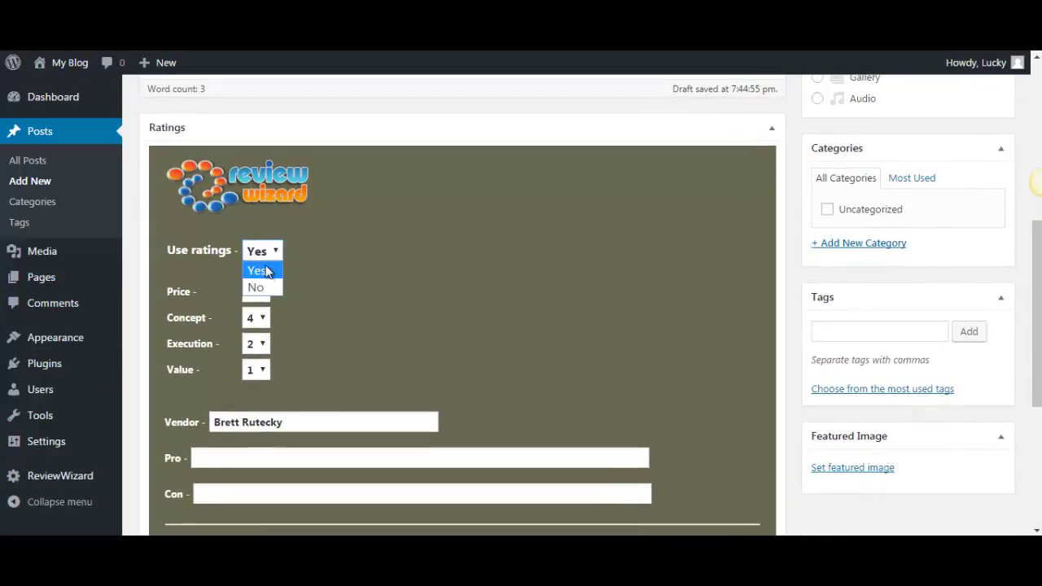
click(265, 269)
scroll(244, 244, down, 1)
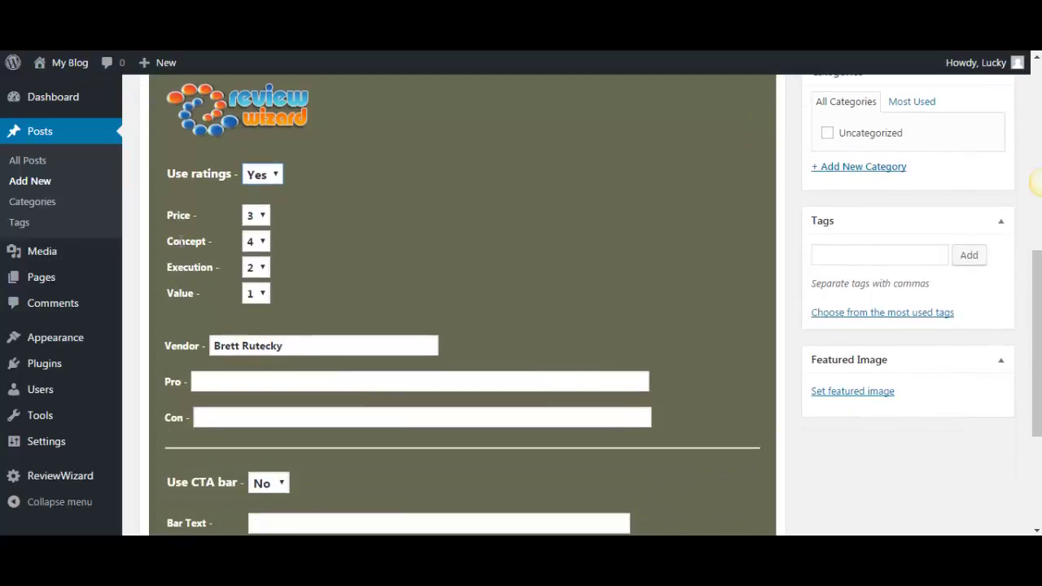
scroll(171, 220, down, 1)
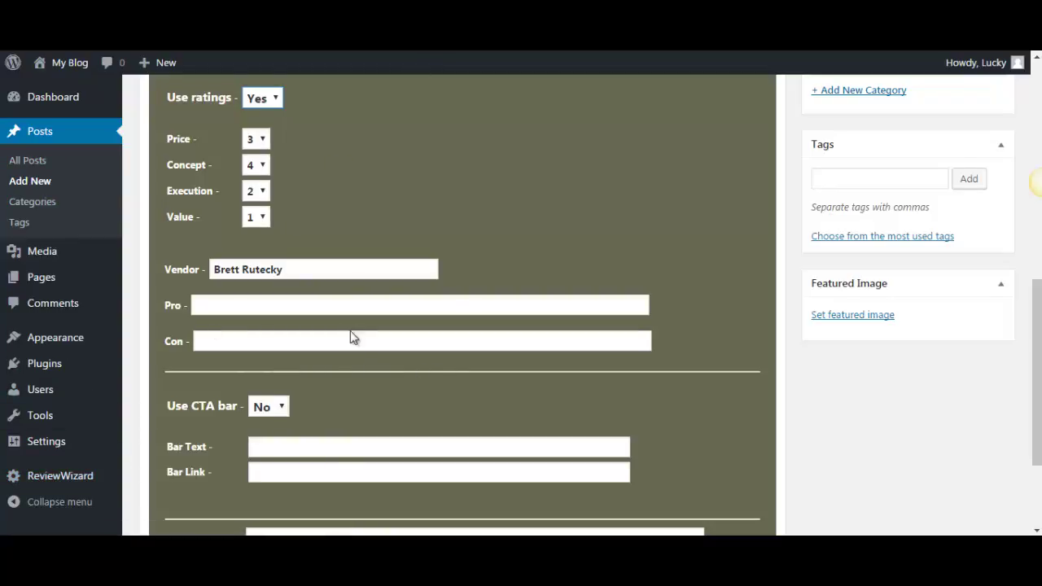
scroll(350, 336, up, 1)
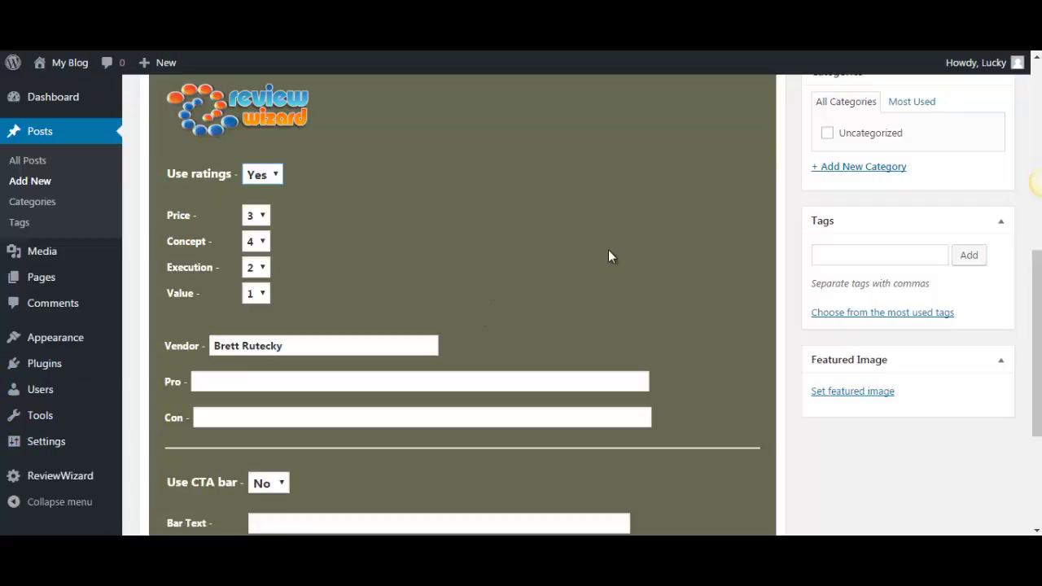
mouse_move(40, 389)
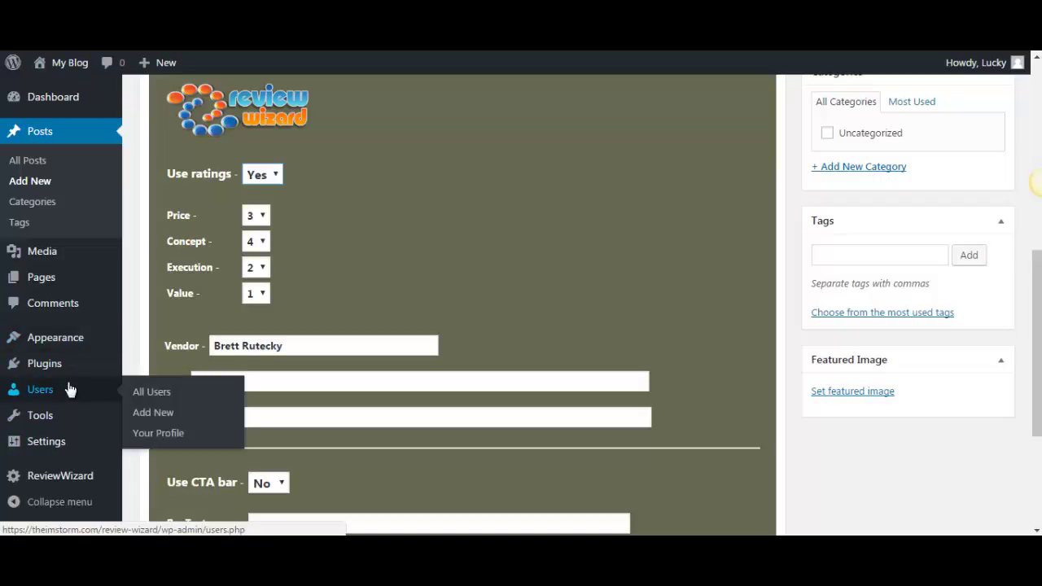
Rename the rating tags to Ease Of Use, Price and Features.
key(Tab)
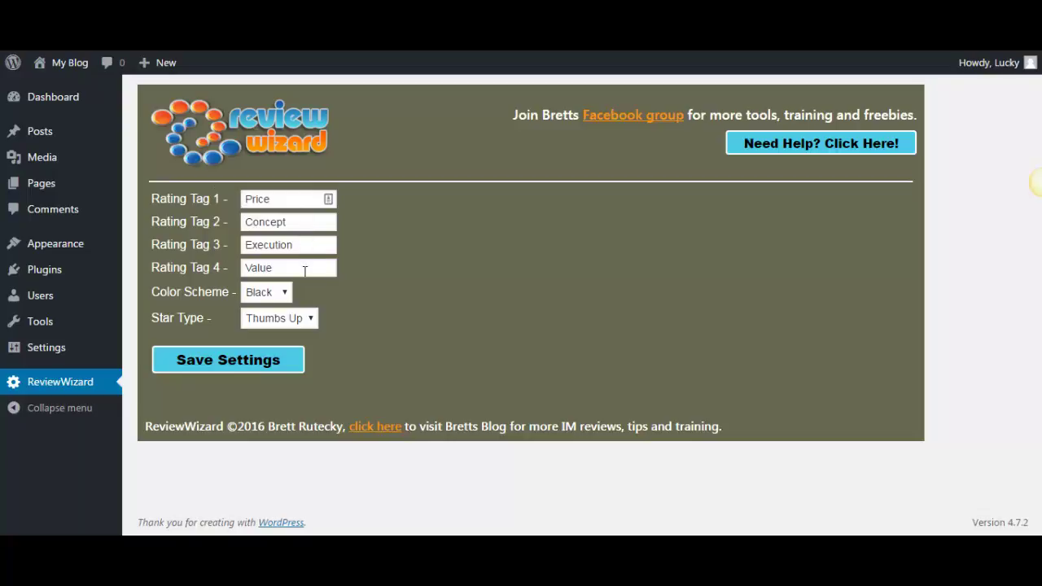
double_click(255, 201)
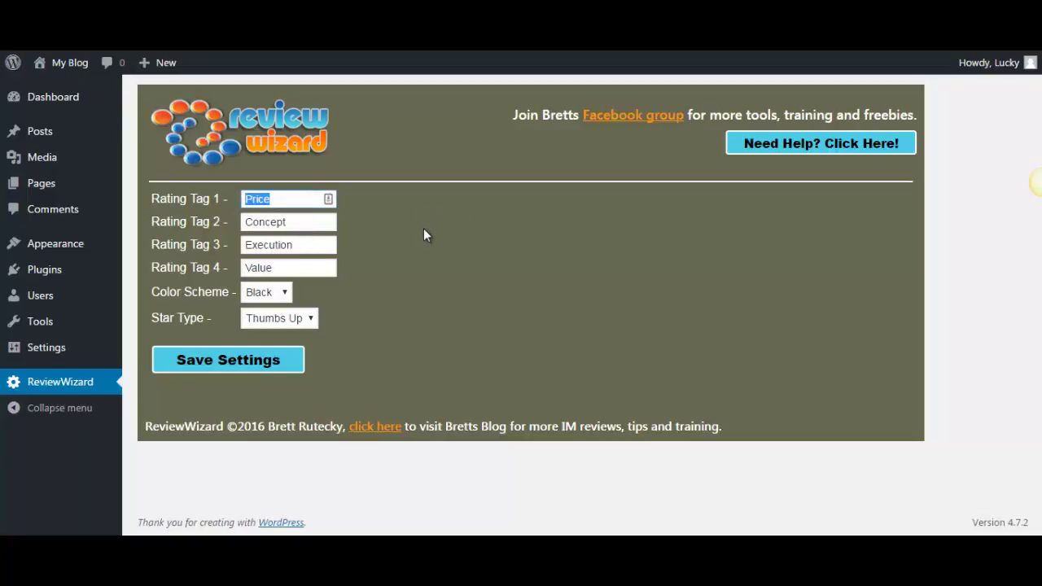
text(Ease Of)
text( Use)
double_click(275, 269)
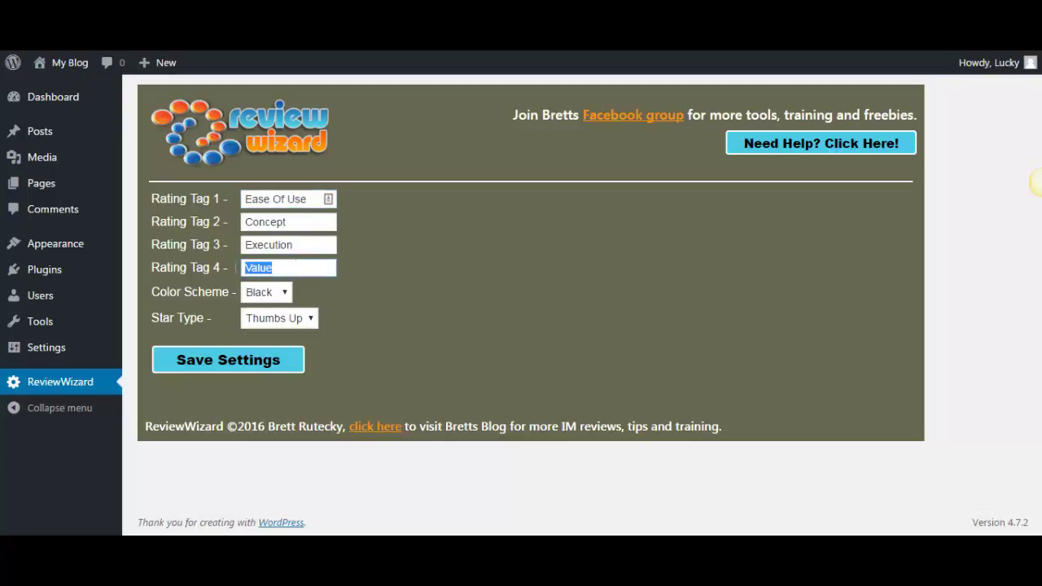
text(Price)
drag(288, 222, 225, 222)
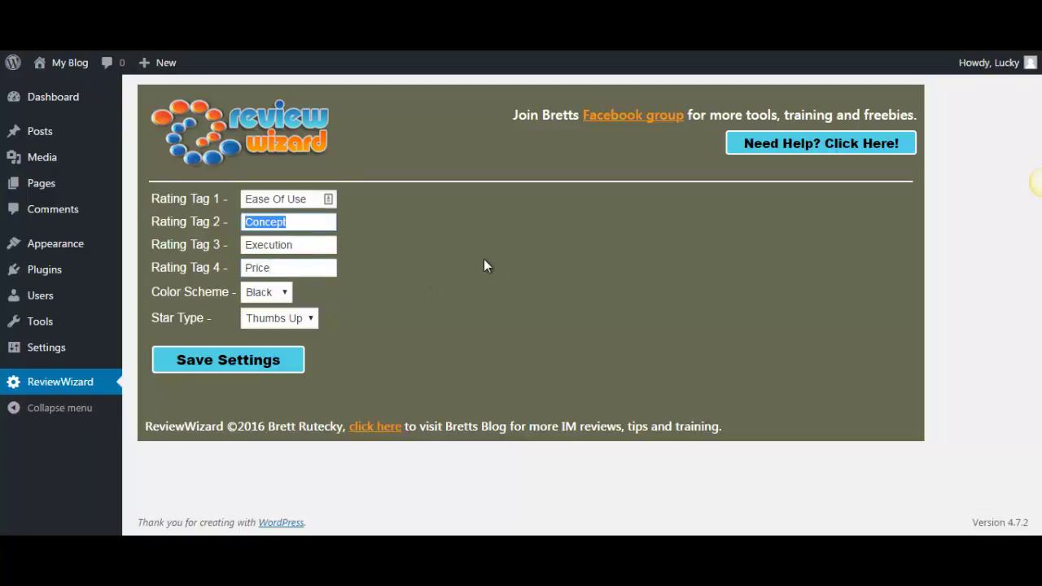
text(Features)
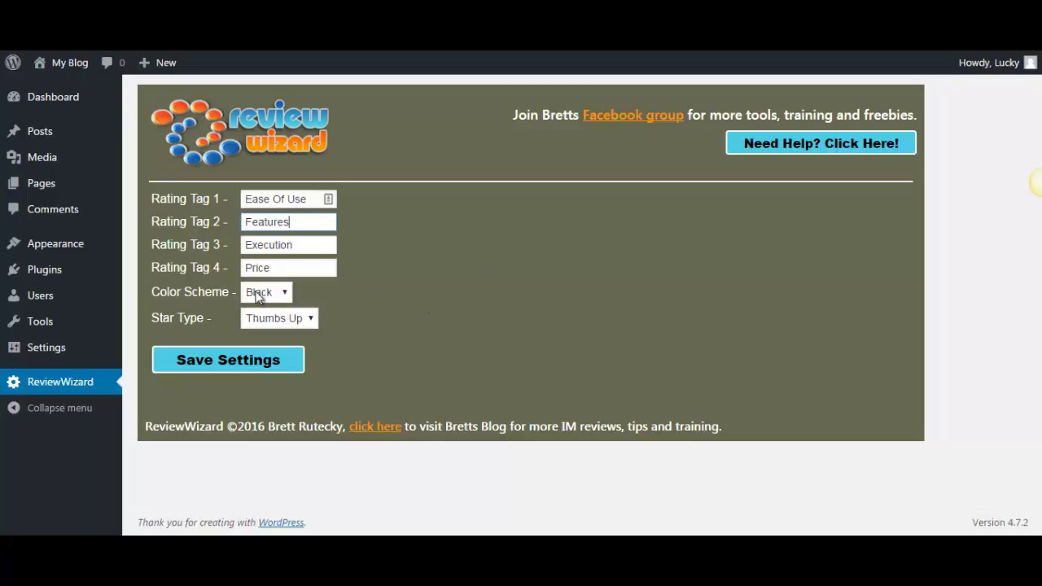
click(281, 295)
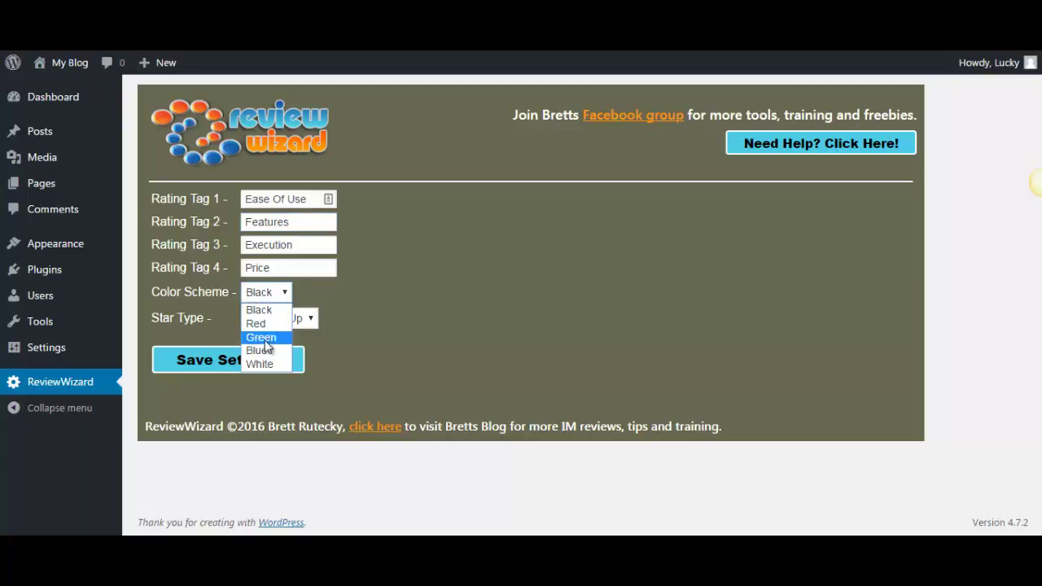
click(265, 312)
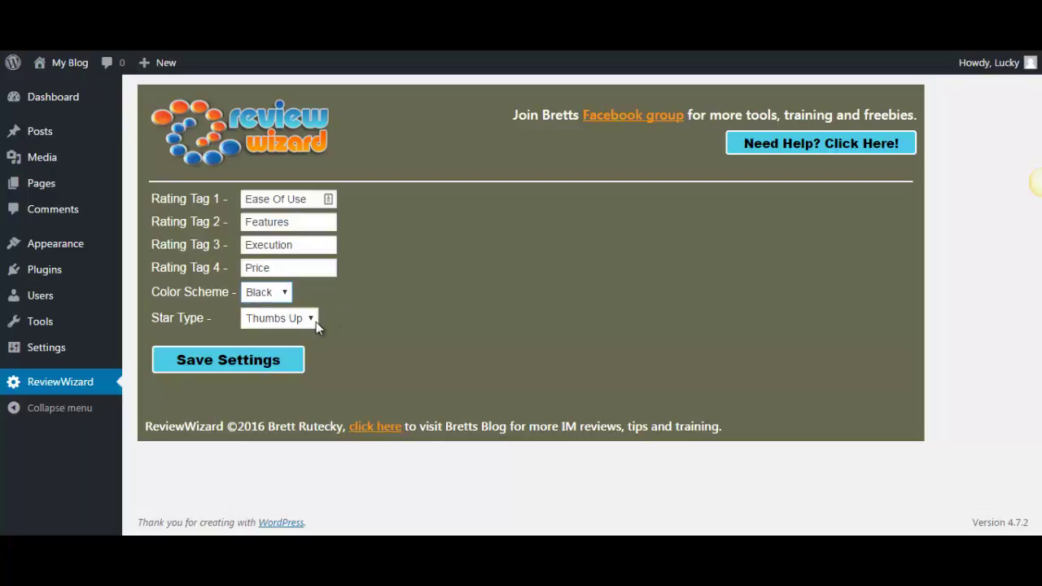
click(309, 322)
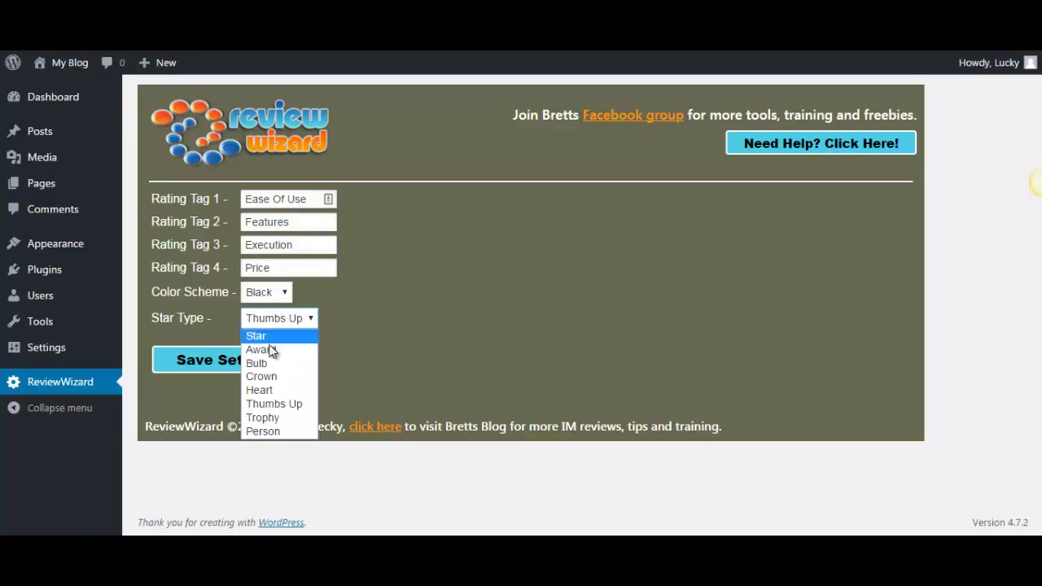
key(Down)
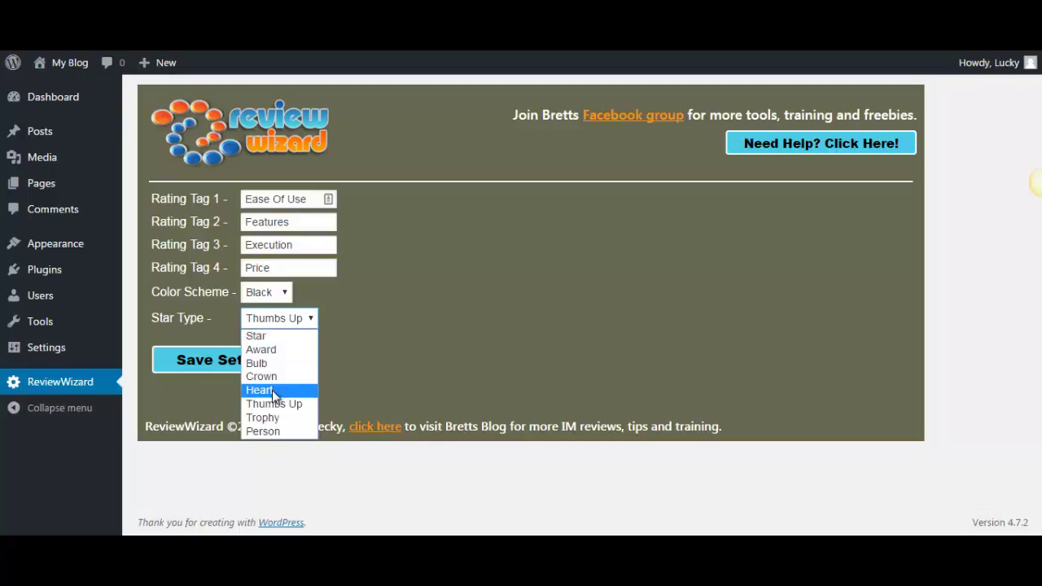
key(Down)
key(Down)
key(Down)
key(Up)
key(Up)
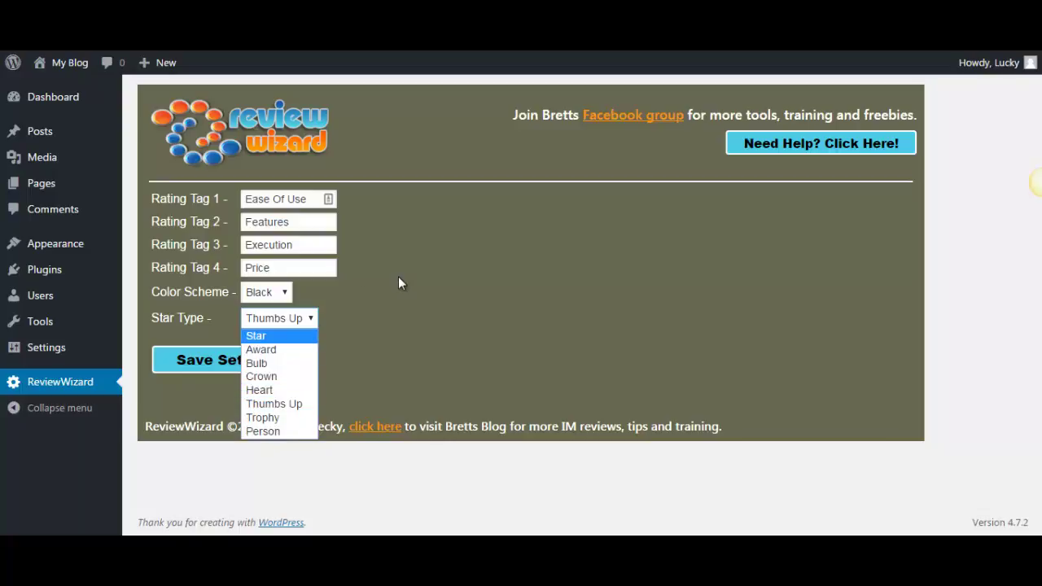
click(398, 308)
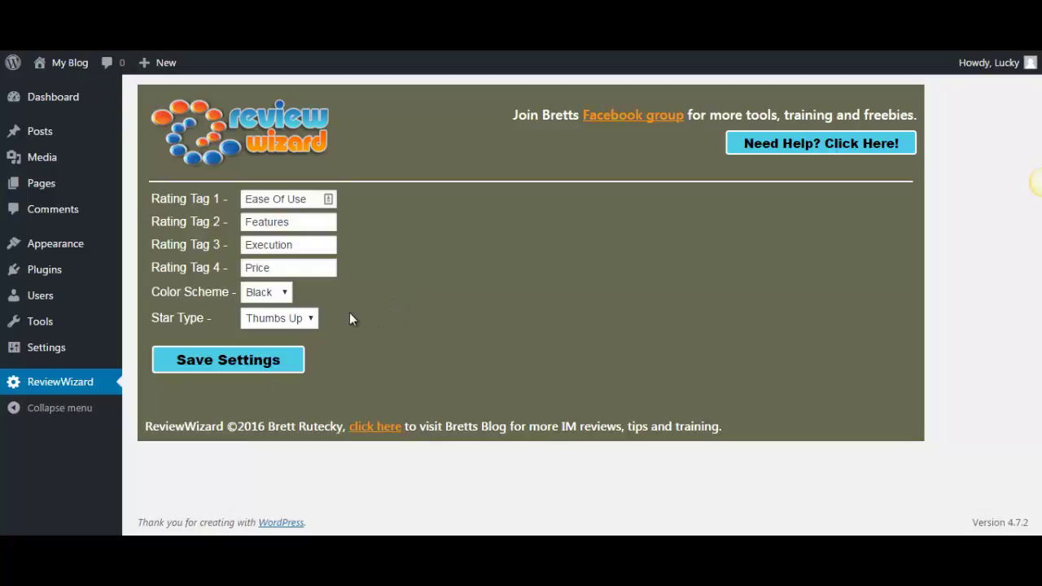
click(307, 326)
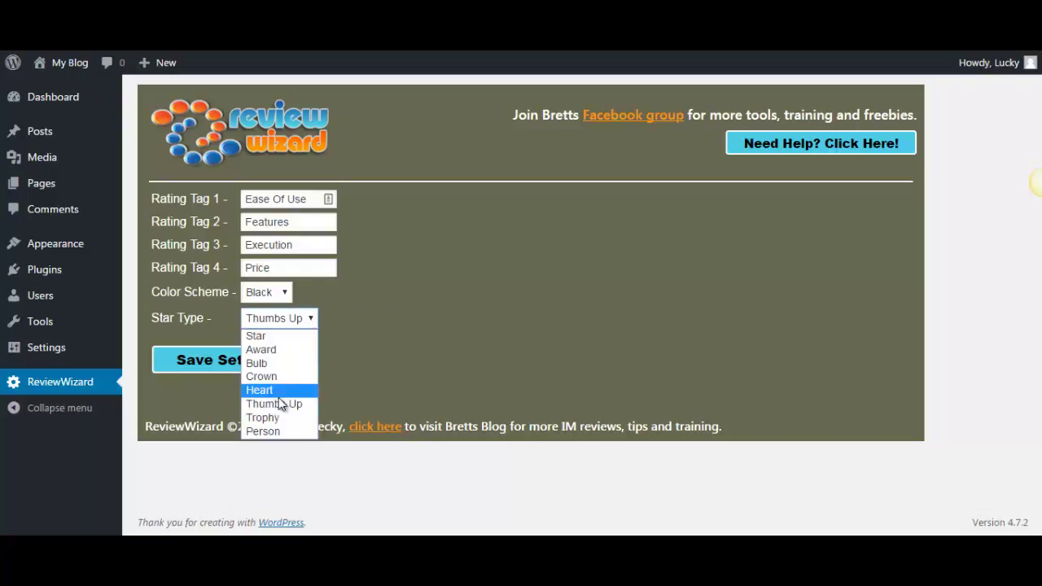
click(280, 403)
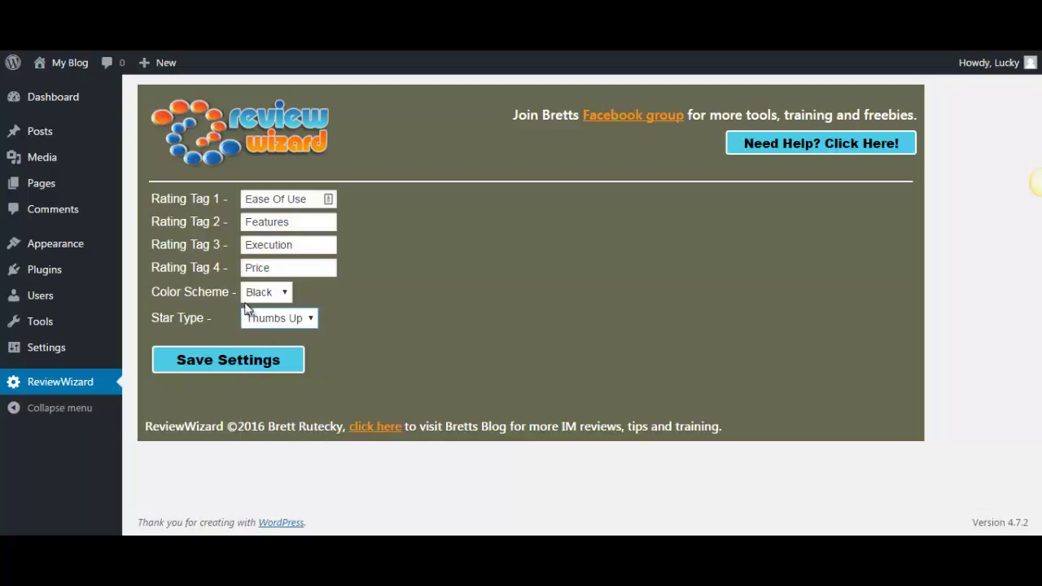
Save the renamed rating tags, then browse the ReviewWizard video instructions page.
click(250, 363)
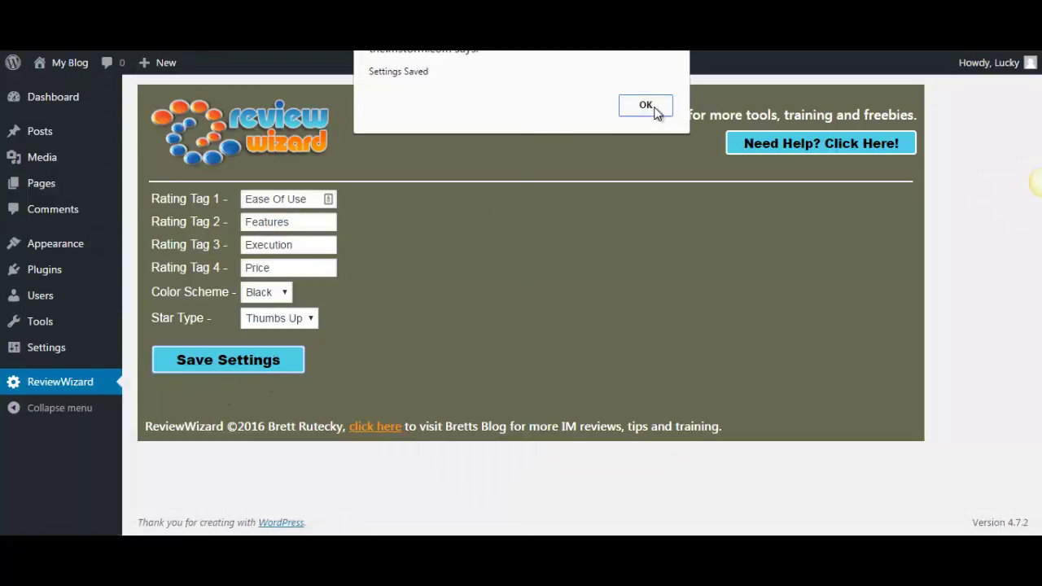
click(656, 111)
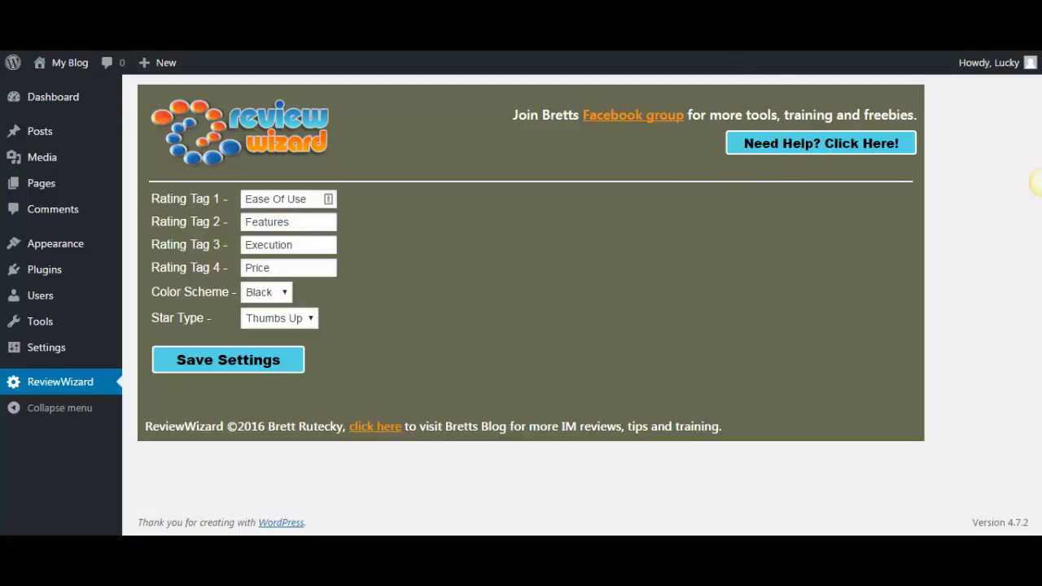
click(841, 144)
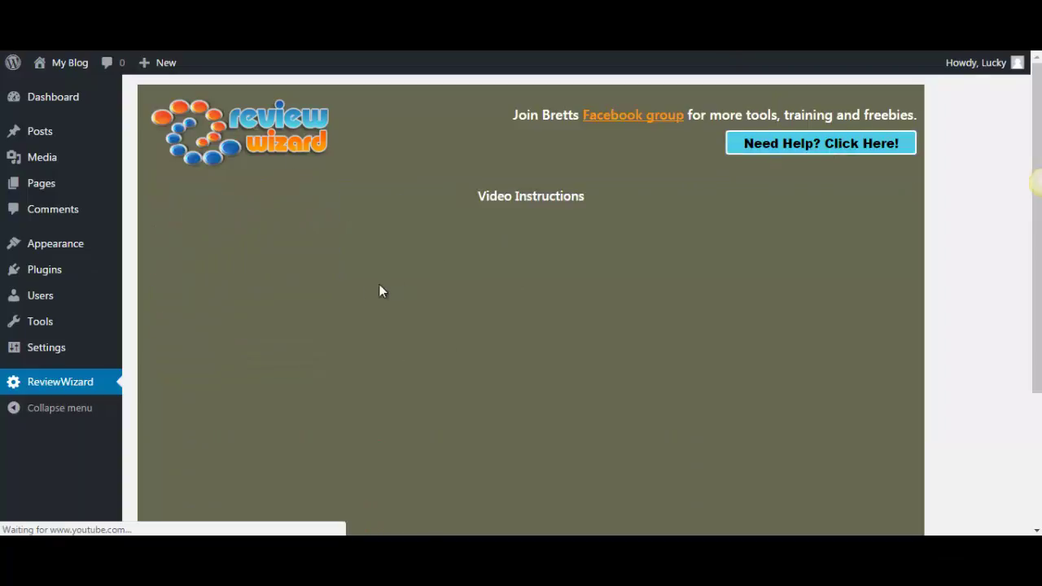
scroll(363, 284, down, 2)
scroll(280, 440, down, 1)
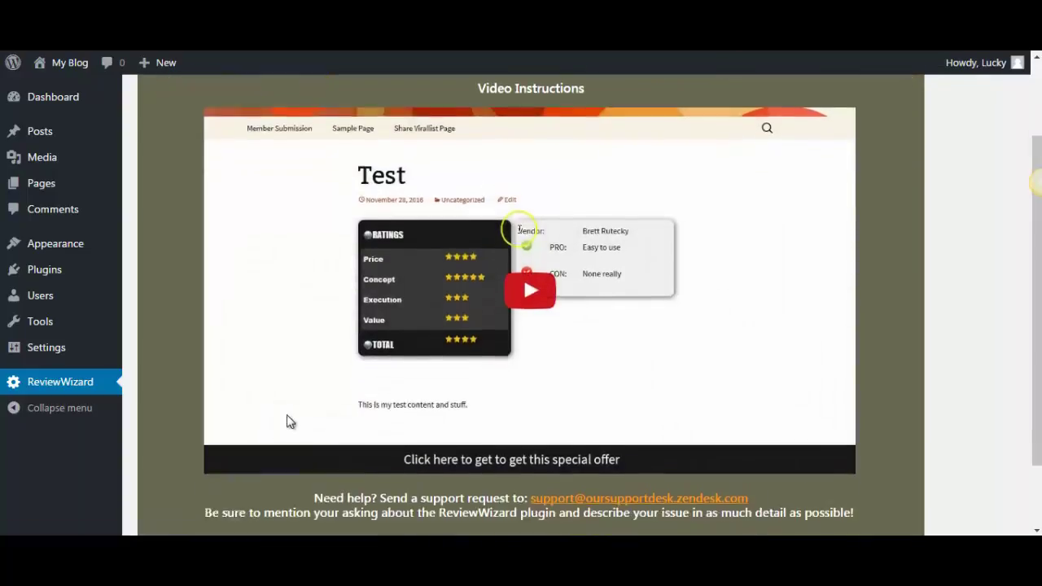
scroll(291, 421, down, 2)
scroll(290, 421, up, 3)
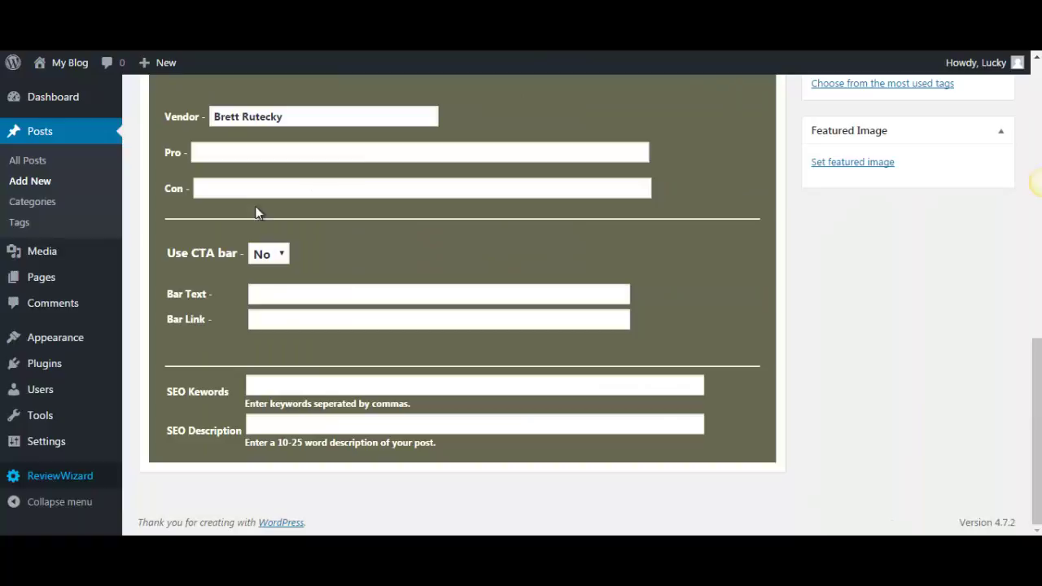
Set the post's Value rating to 4.
scroll(163, 346, up, 4)
scroll(163, 344, up, 5)
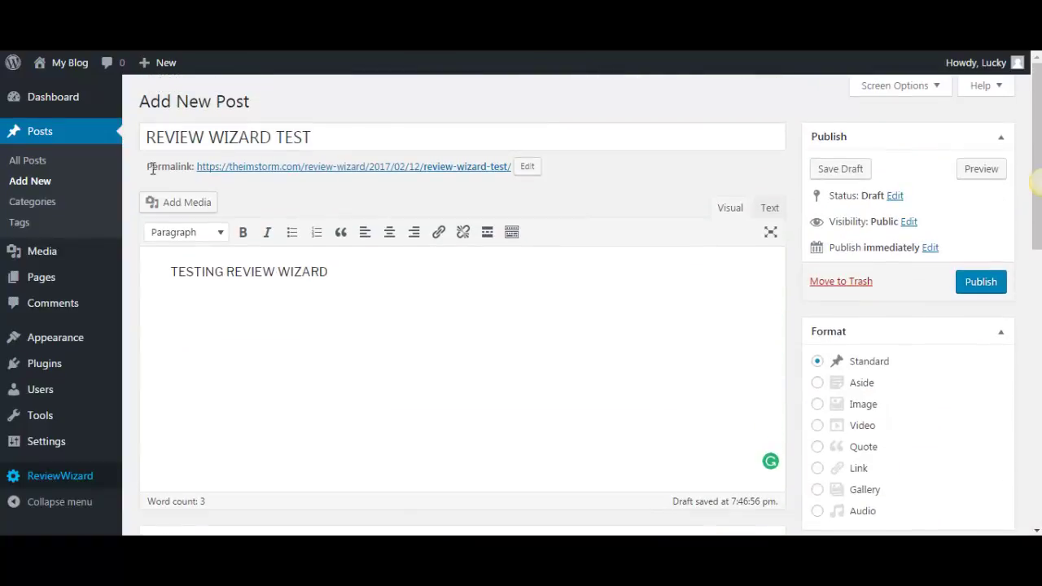
scroll(269, 297, down, 4)
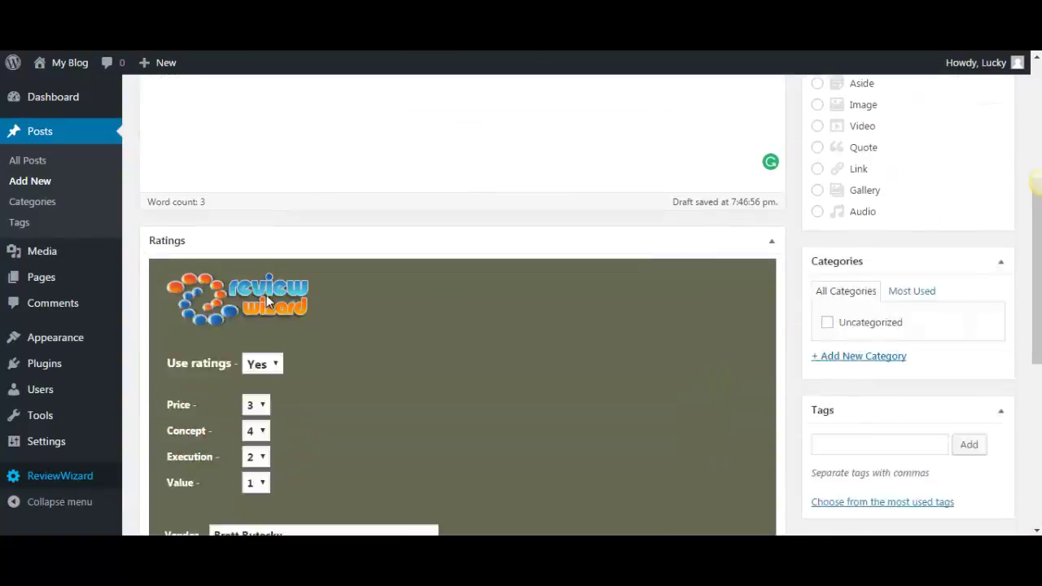
scroll(266, 295, down, 1)
scroll(273, 289, down, 1)
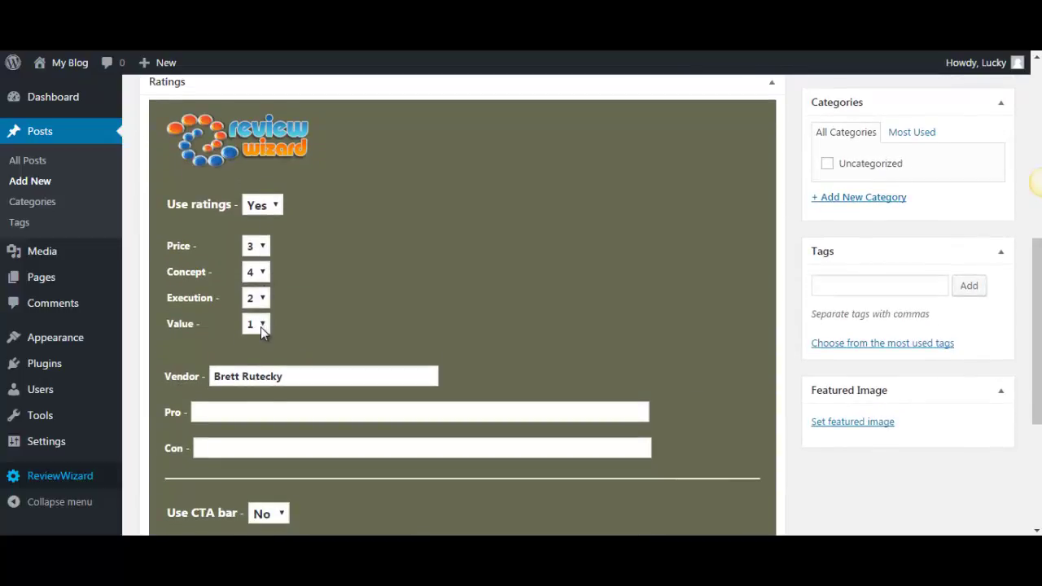
click(261, 325)
click(256, 390)
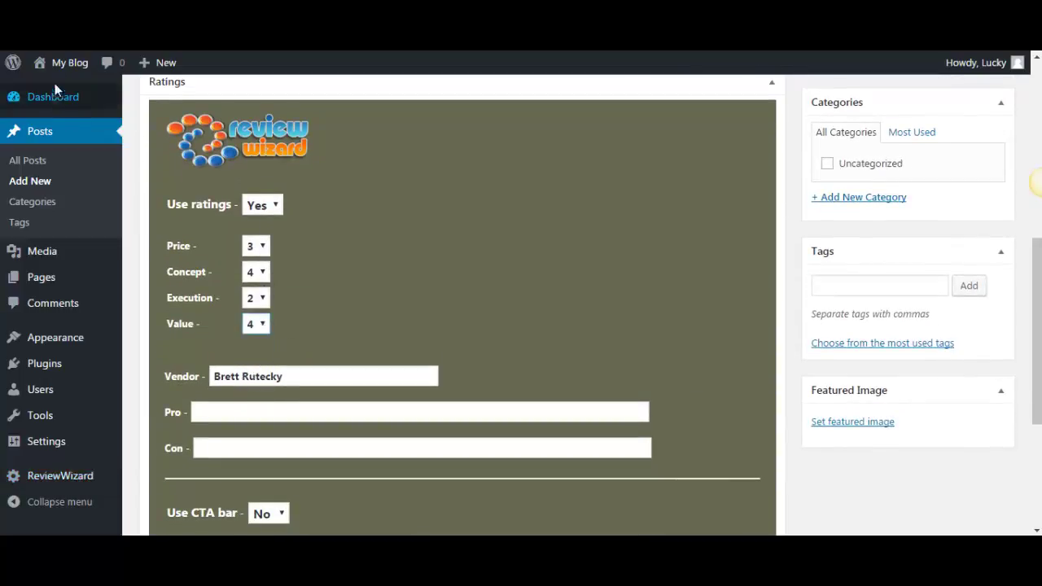
Turn the call-to-action bar on and begin filling its bar text.
scroll(728, 210, up, 5)
scroll(779, 277, up, 1)
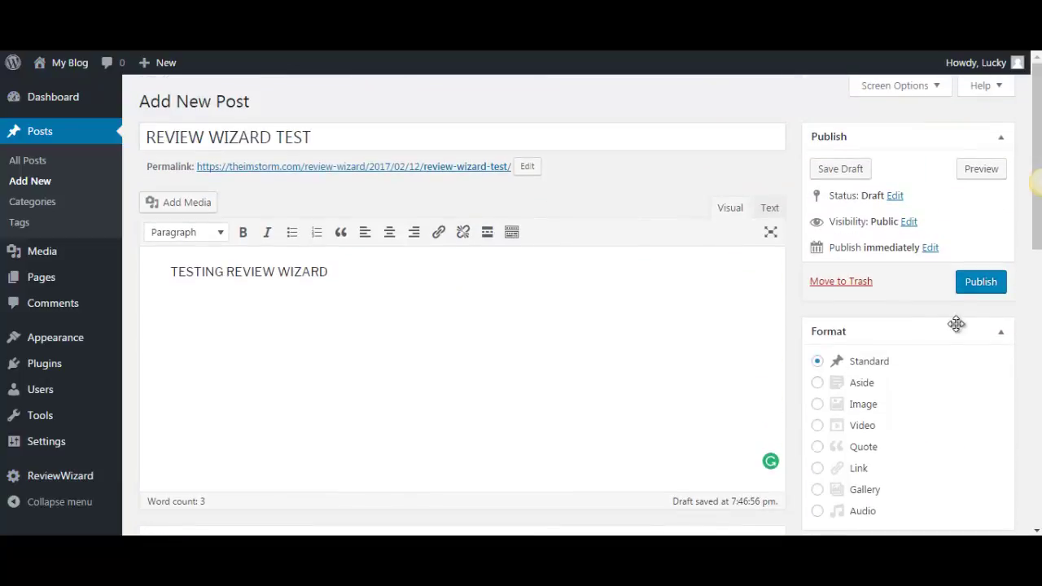
scroll(727, 304, down, 5)
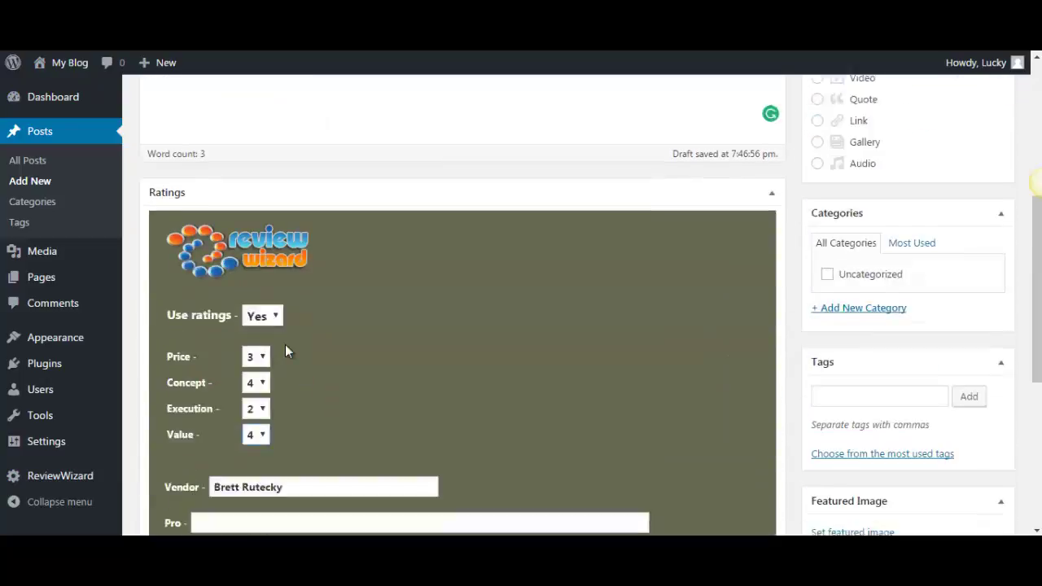
scroll(285, 349, down, 3)
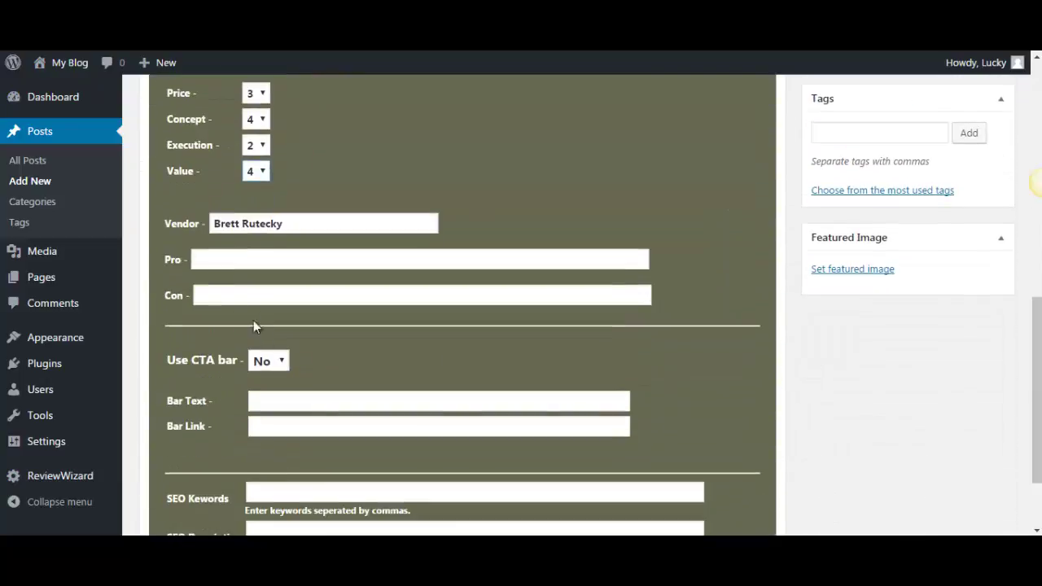
click(229, 260)
click(209, 298)
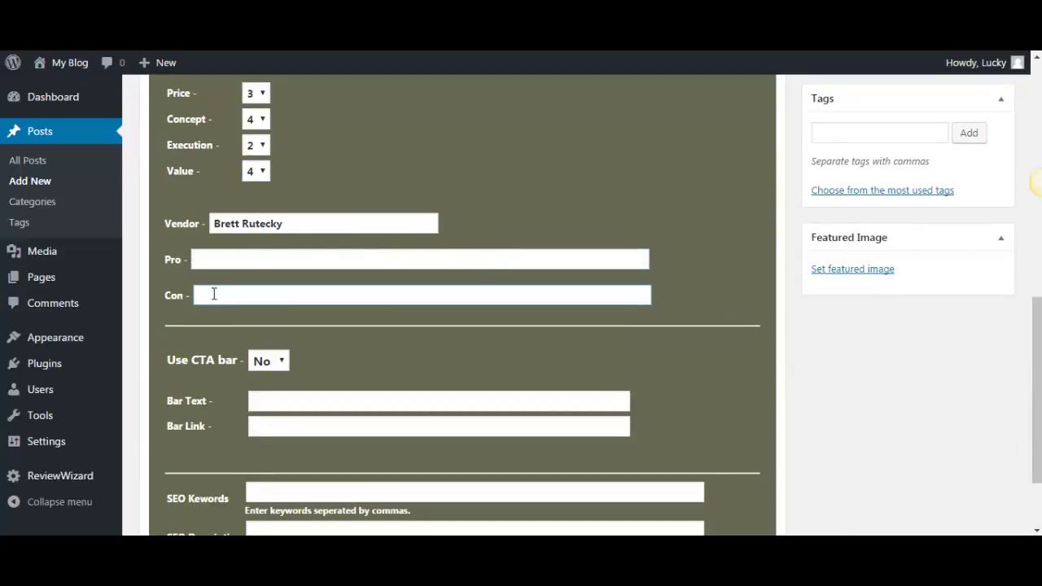
scroll(208, 322, down, 3)
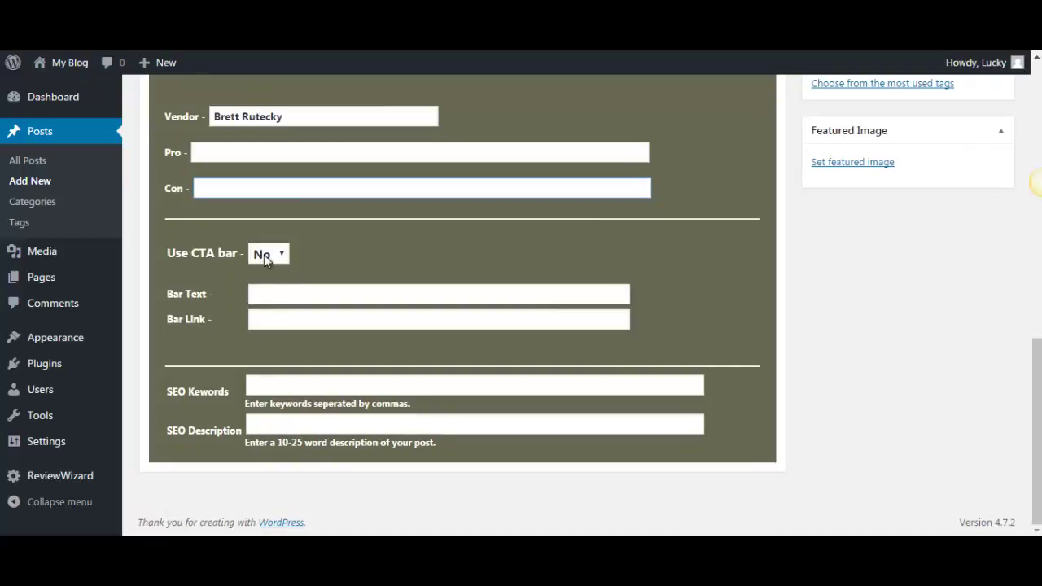
click(283, 257)
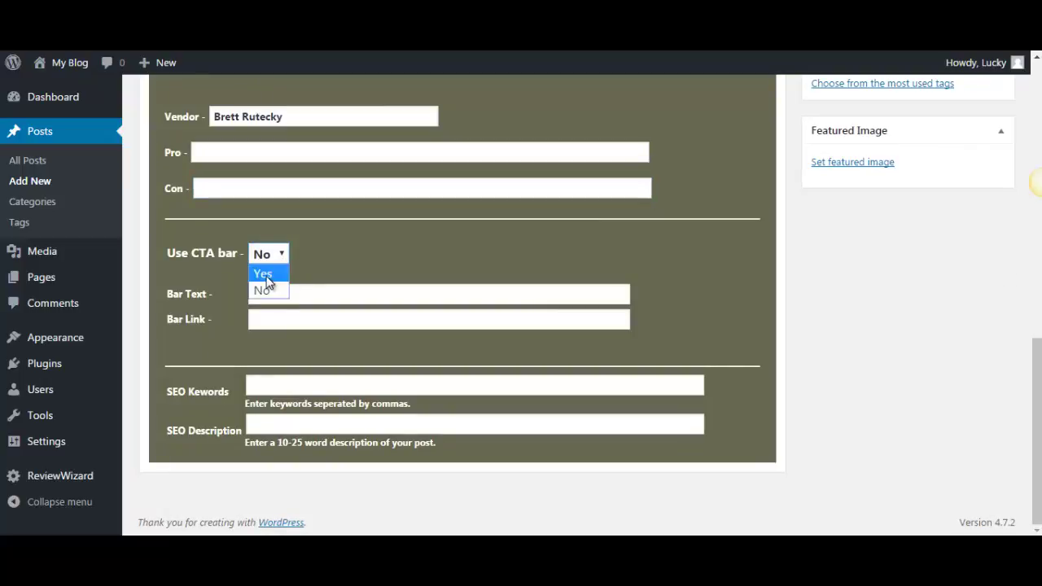
click(264, 275)
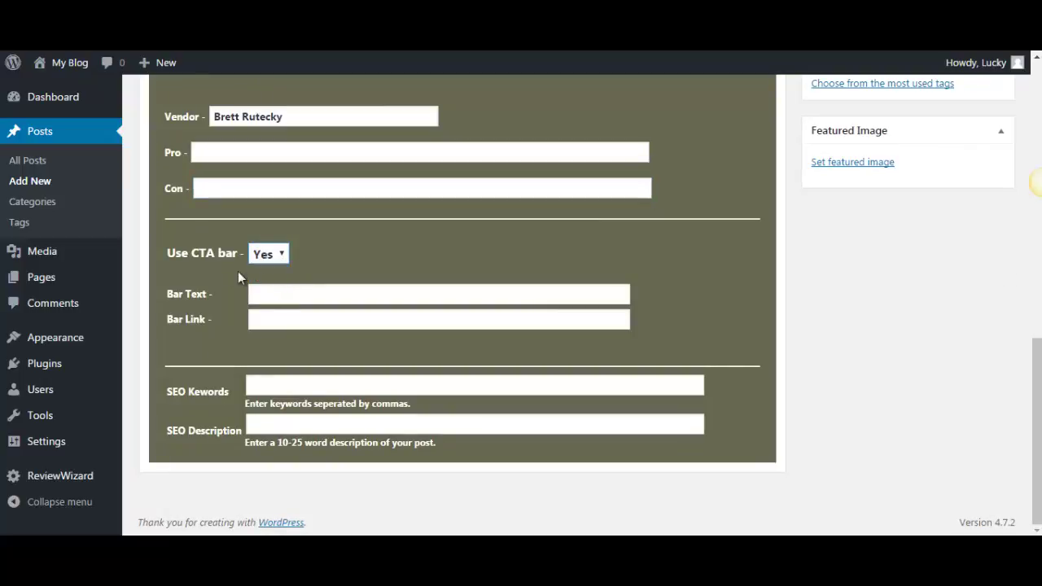
click(293, 300)
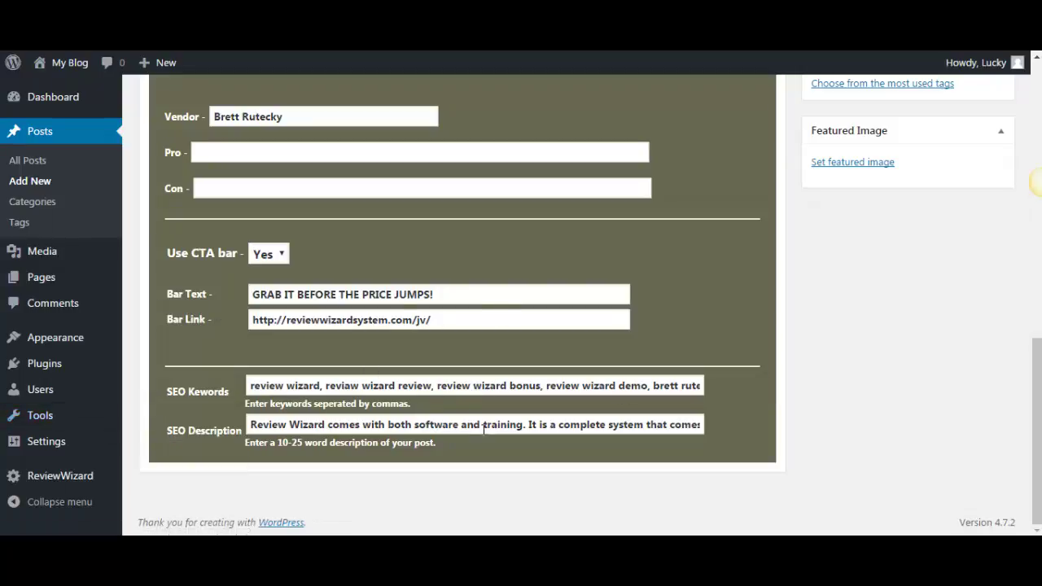
Make the Pro and Con fields both read TESTING.
scroll(521, 407, up, 1)
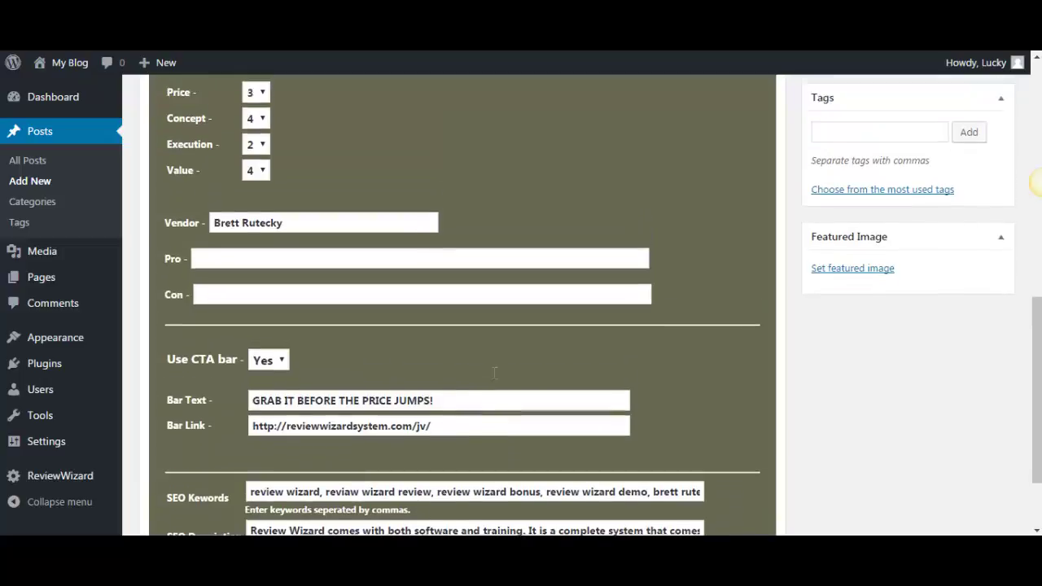
scroll(562, 382, up, 2)
click(225, 382)
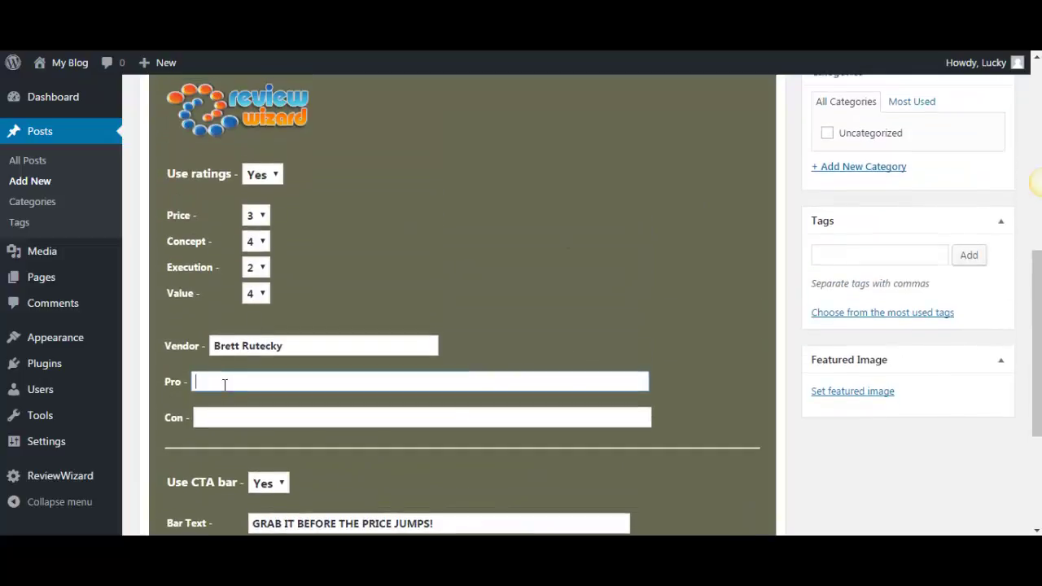
text(TESTI)
text(NG)
click(241, 417)
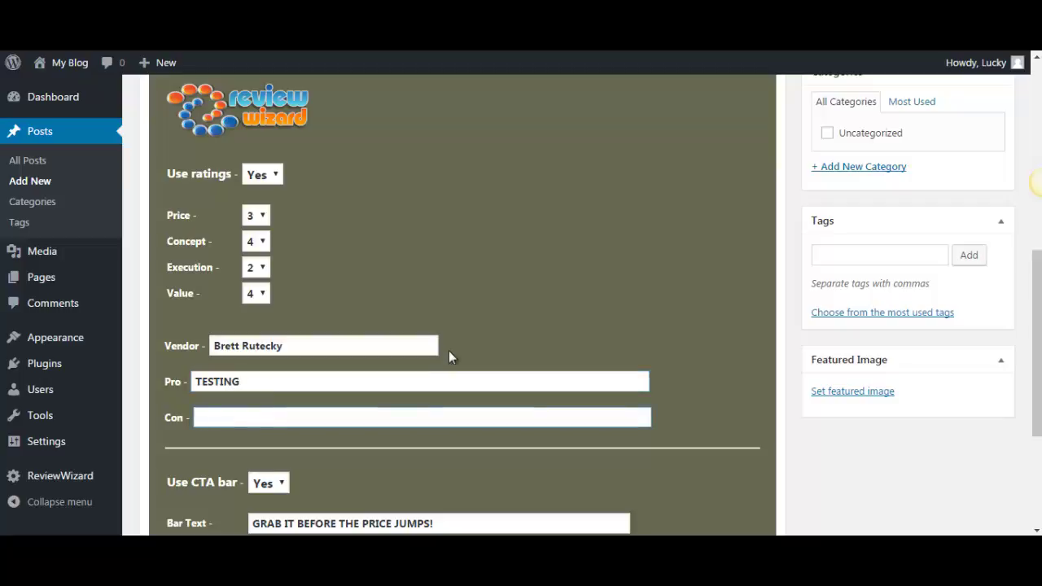
text(TESTING)
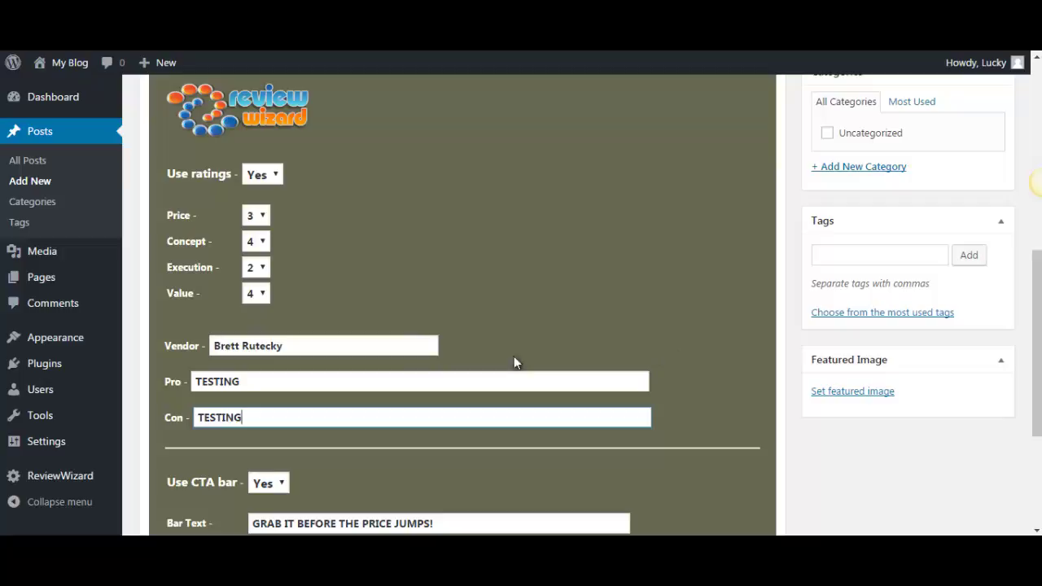
scroll(501, 340, down, 3)
Publish the review post and open its permalink in a new tab.
scroll(505, 370, up, 8)
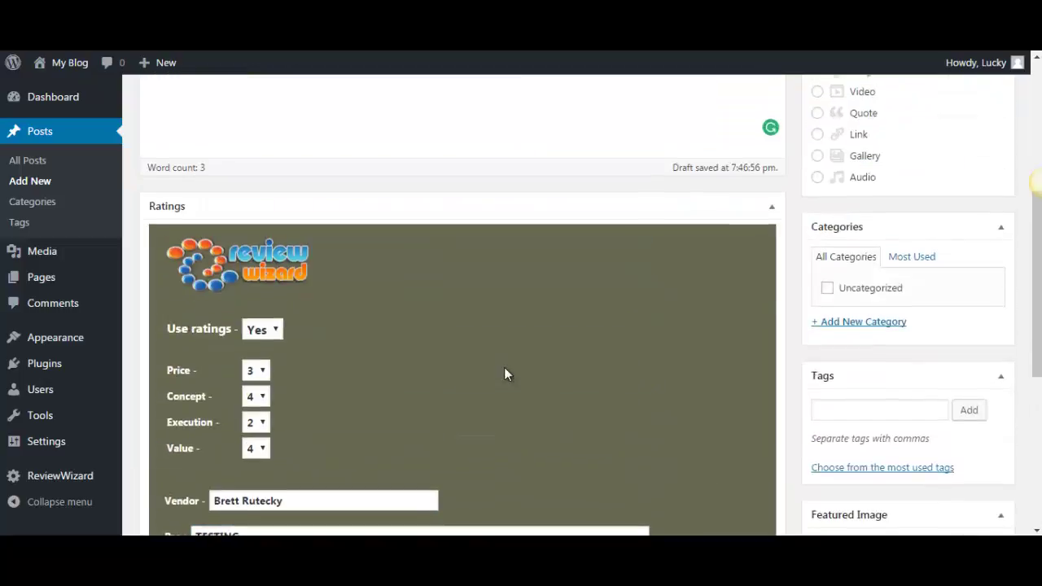
scroll(847, 261, up, 1)
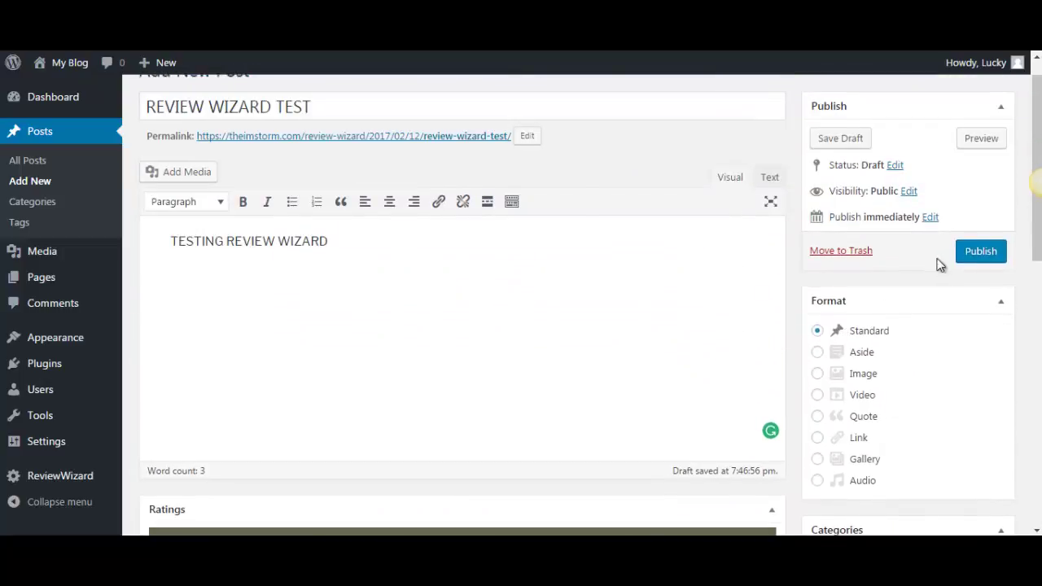
click(981, 254)
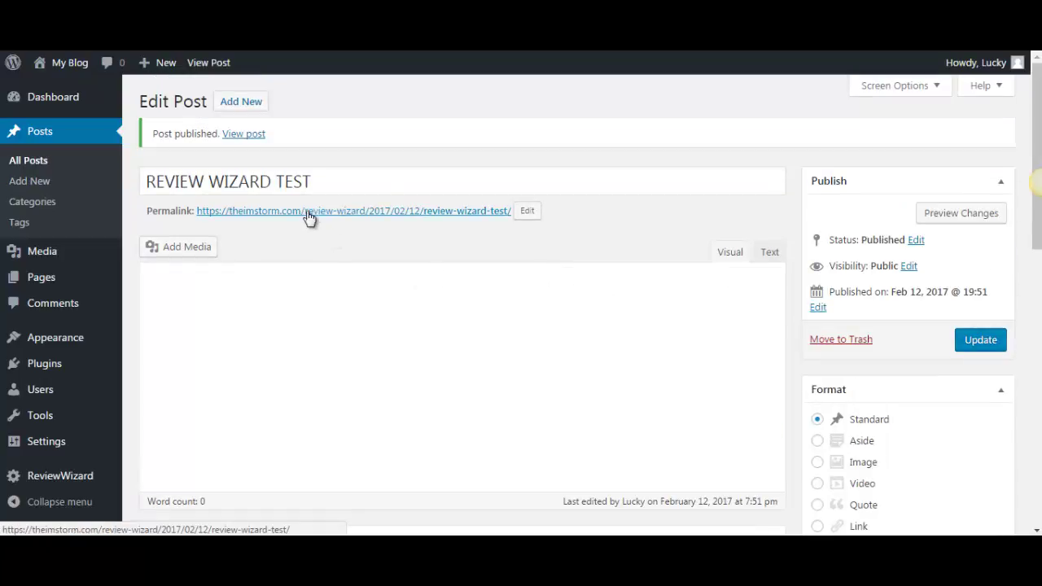
click(364, 215)
right_click(364, 220)
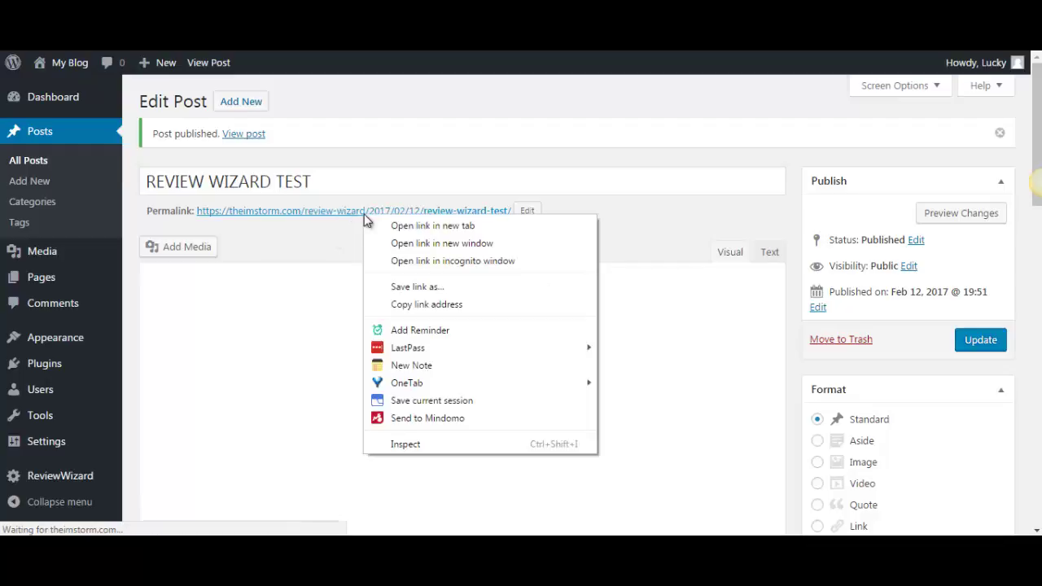
click(430, 225)
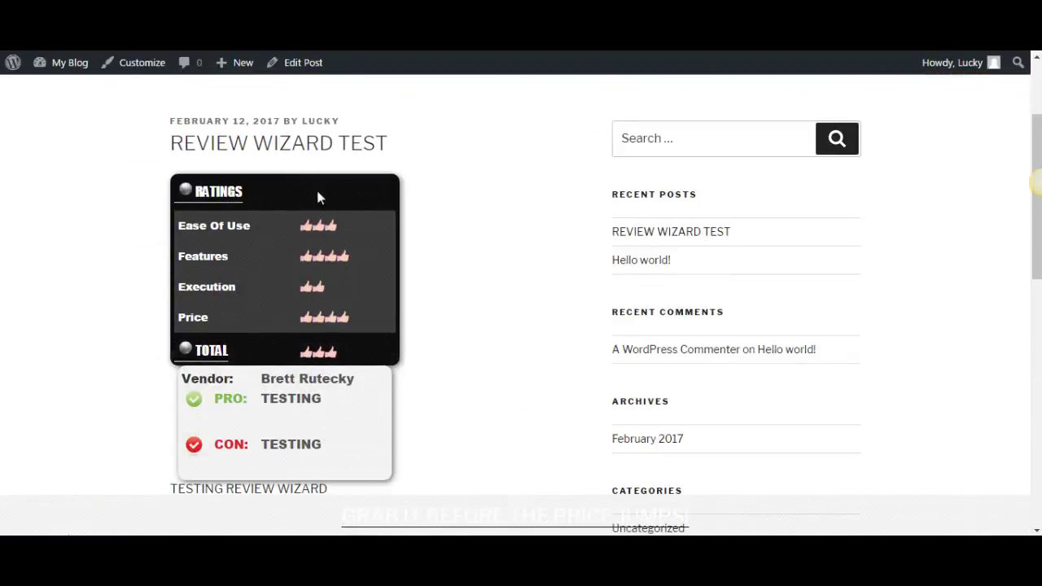
scroll(114, 399, down, 1)
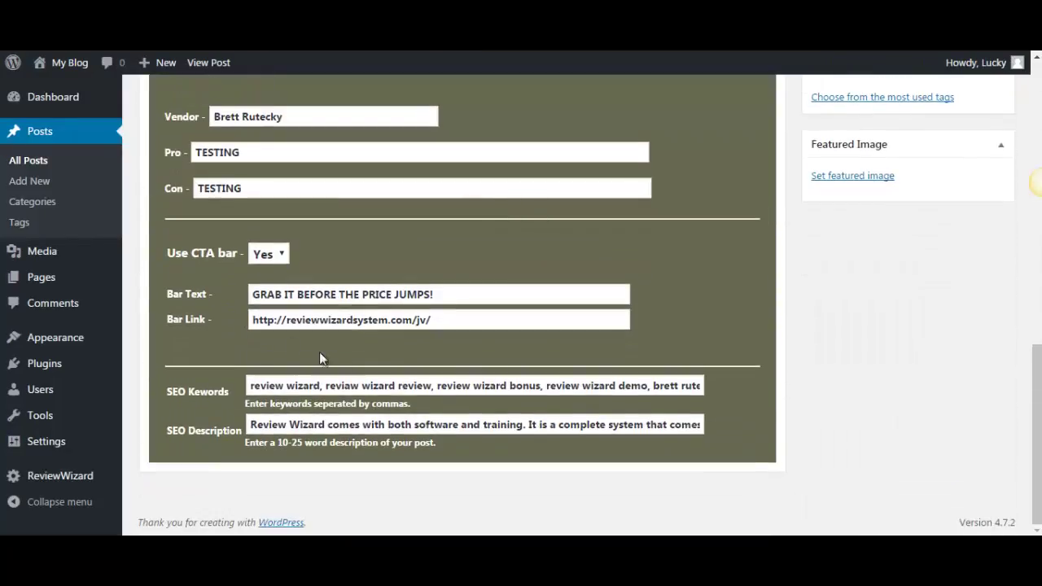
scroll(309, 314, up, 1)
click(259, 233)
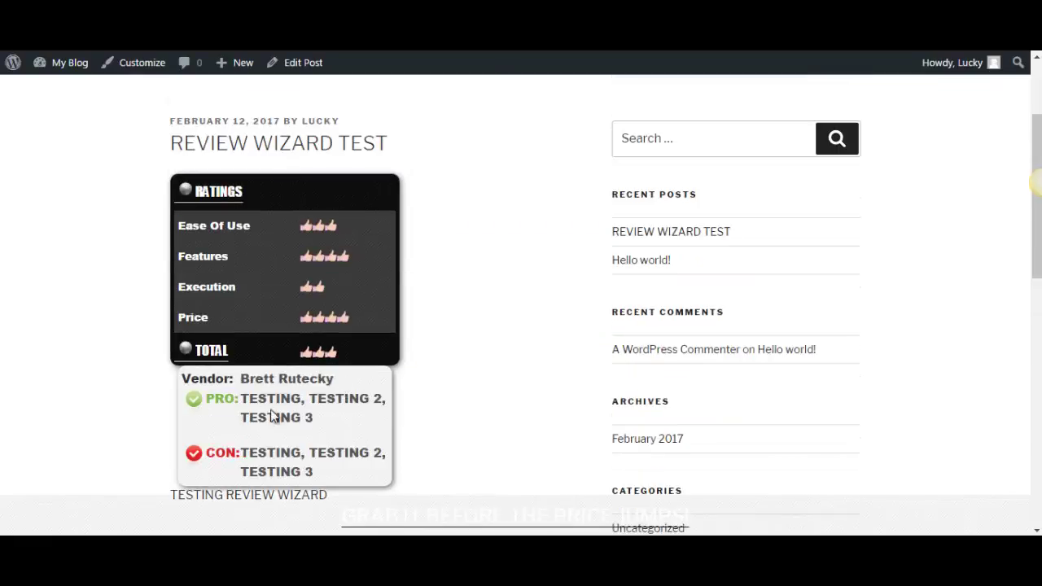
key(ctrl+Tab)
scroll(251, 367, down, 10)
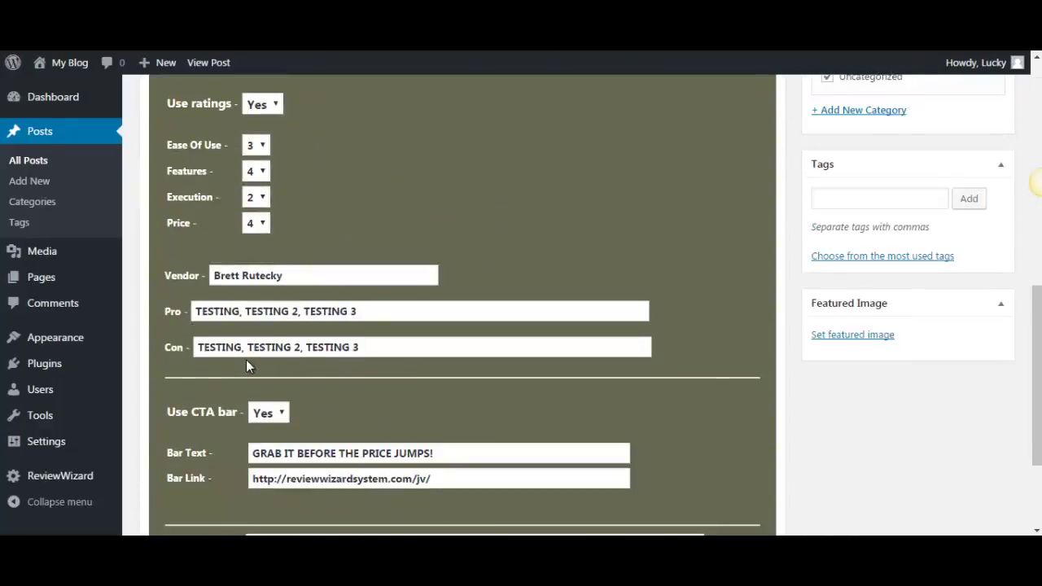
scroll(246, 360, down, 2)
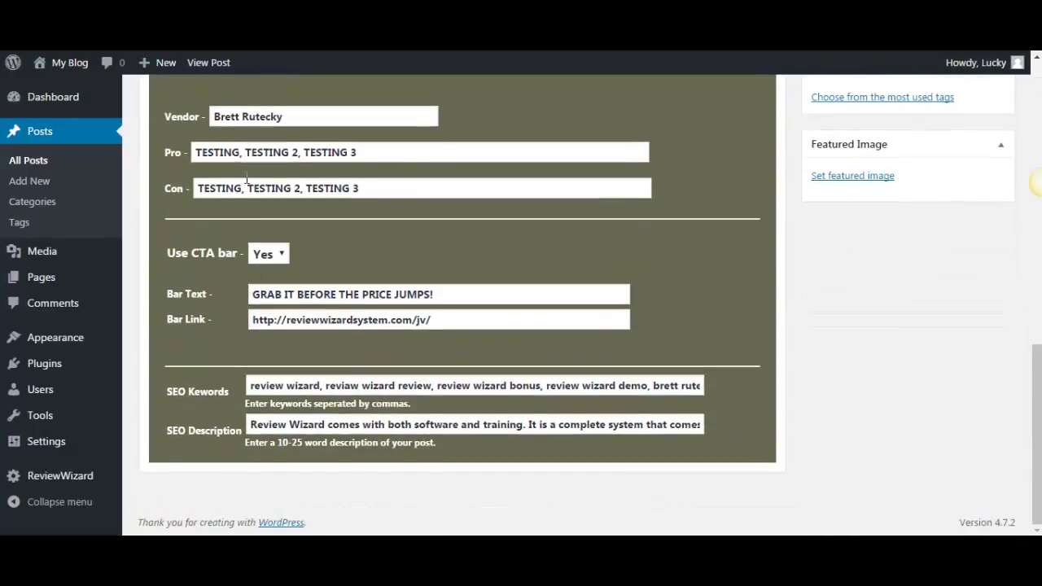
key(ctrl+Tab)
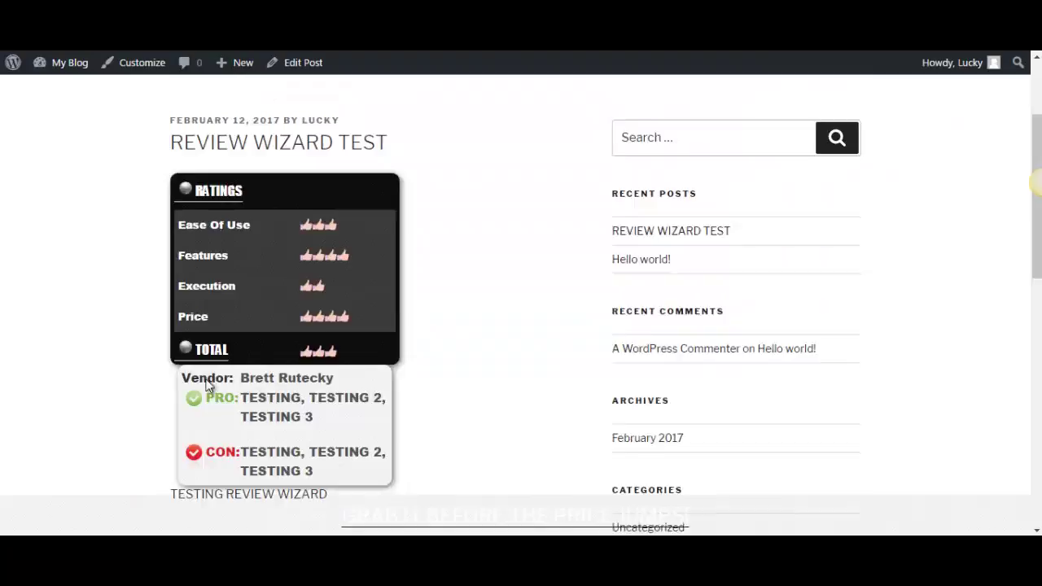
scroll(200, 358, down, 1)
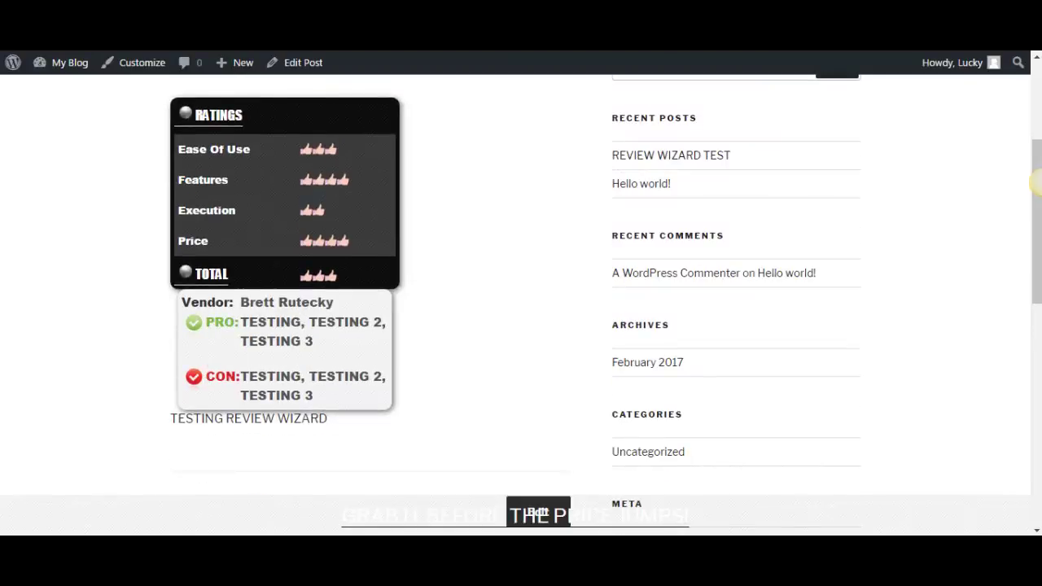
key(ctrl+Tab)
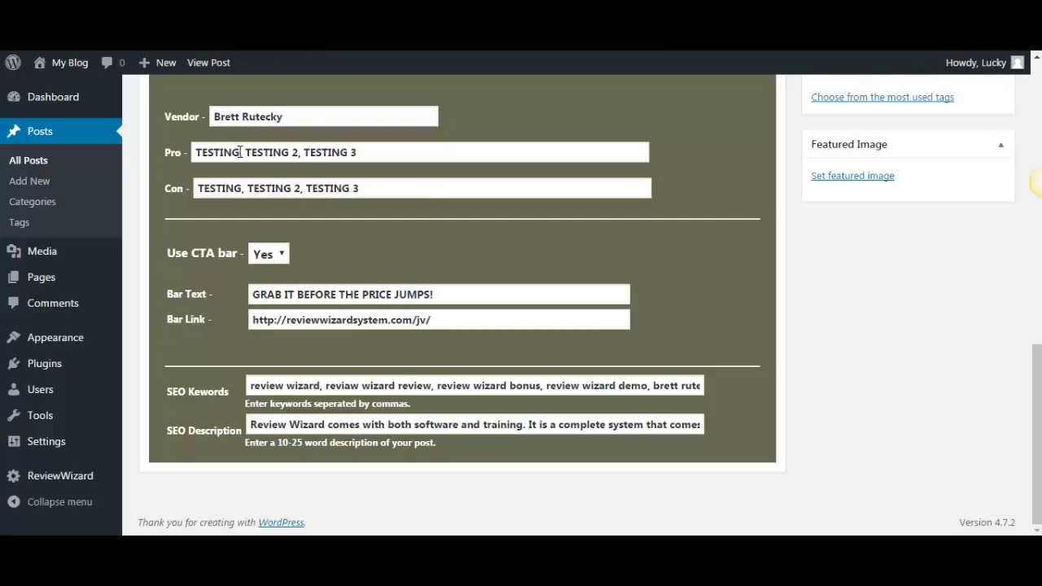
drag(246, 154, 389, 154)
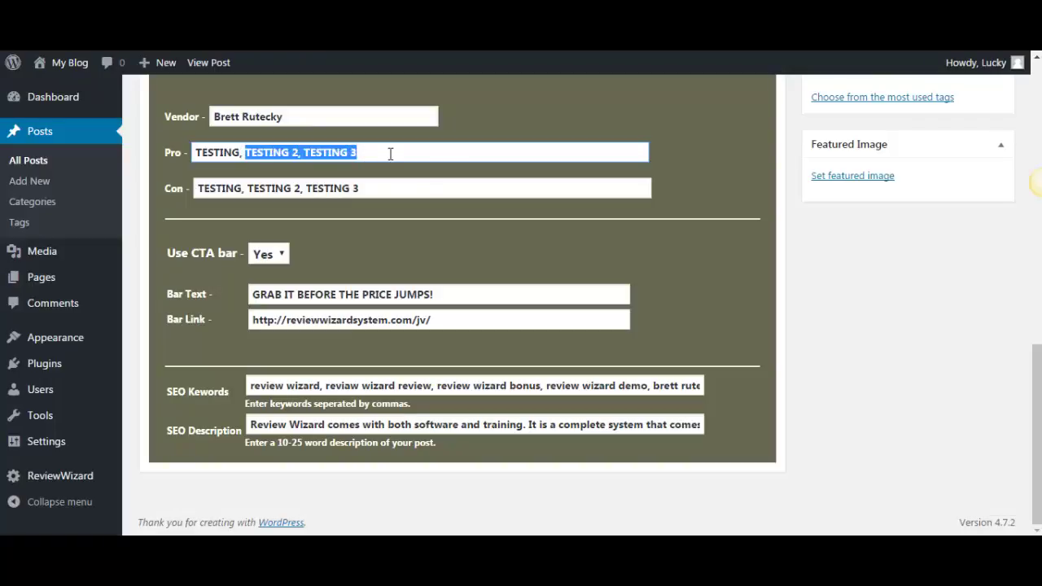
key(ctrl+Tab)
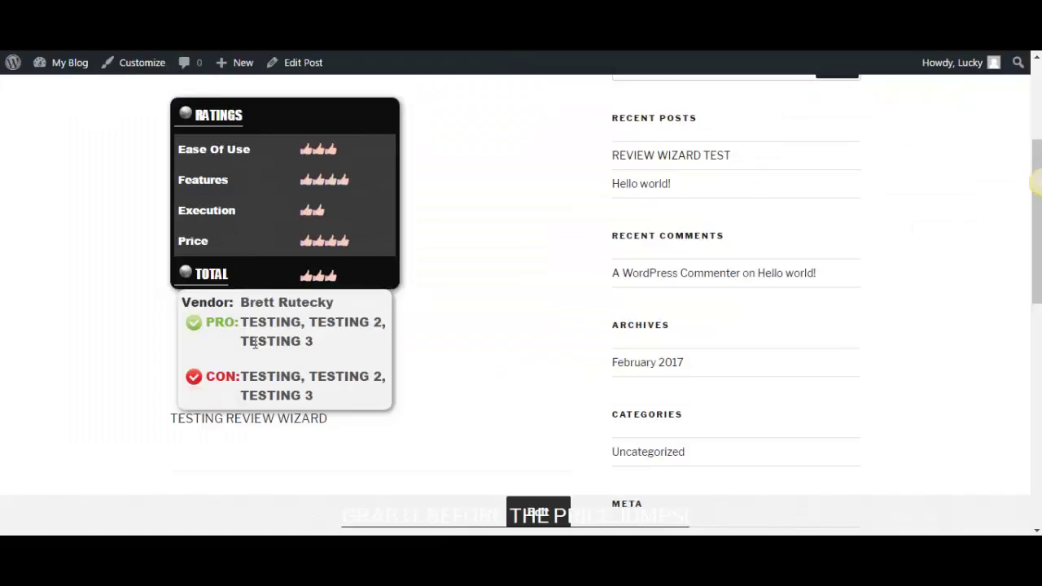
scroll(263, 365, down, 2)
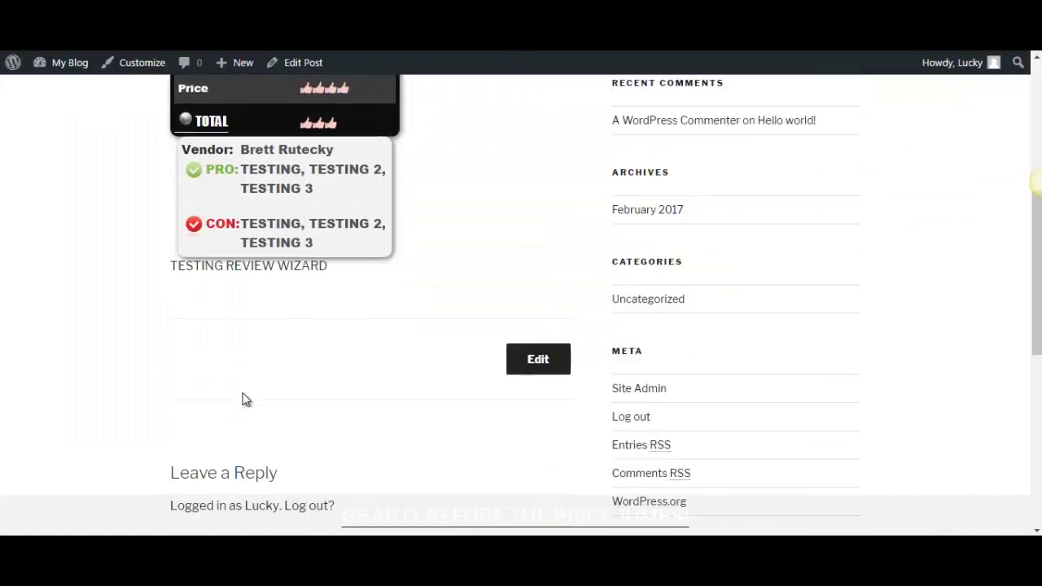
scroll(240, 305, down, 2)
scroll(224, 349, up, 3)
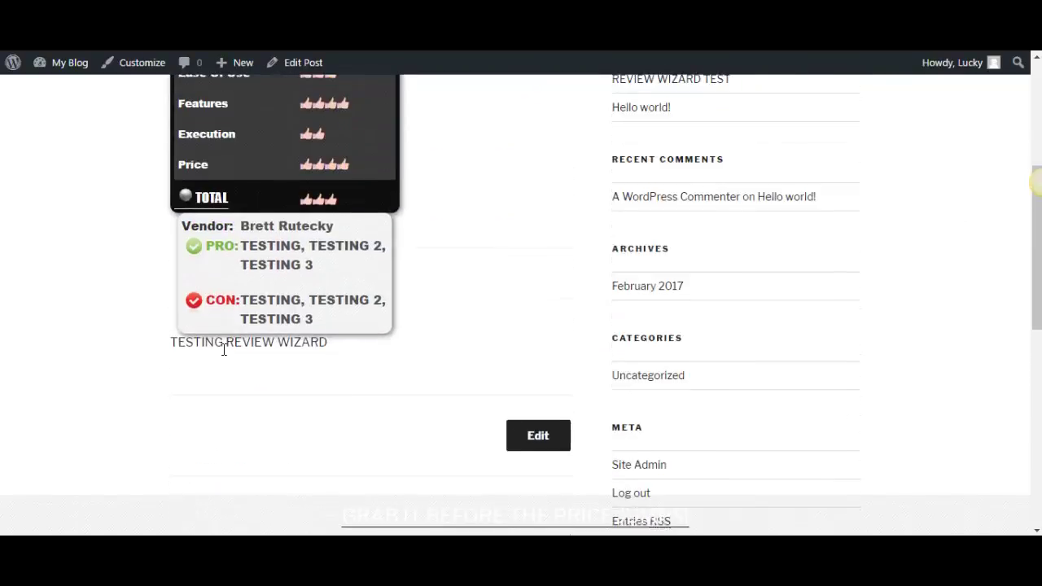
scroll(223, 349, up, 2)
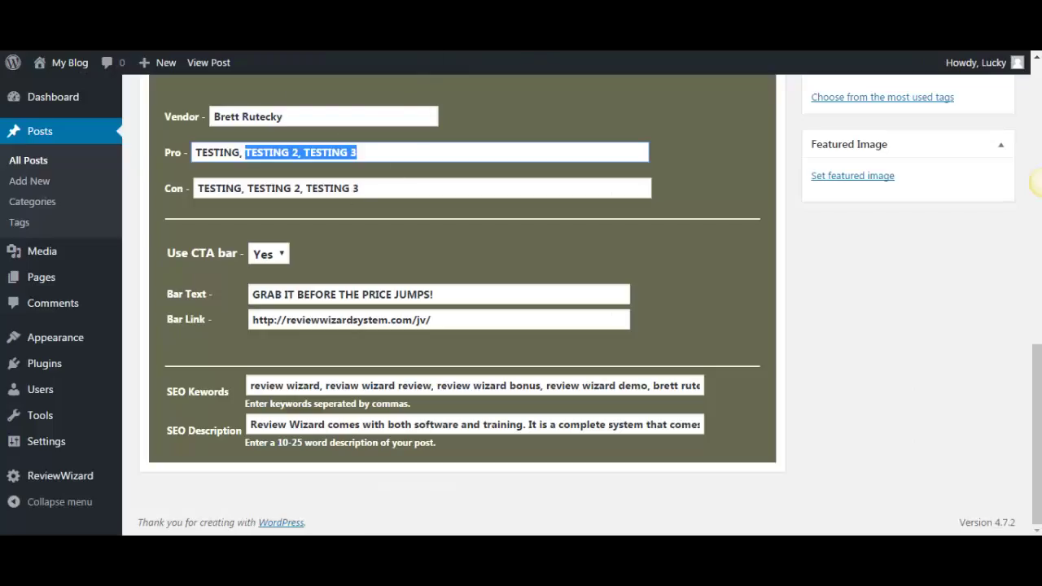
Set ReviewWizard Star Type to Star and Color Scheme to Red, then save.
click(47, 484)
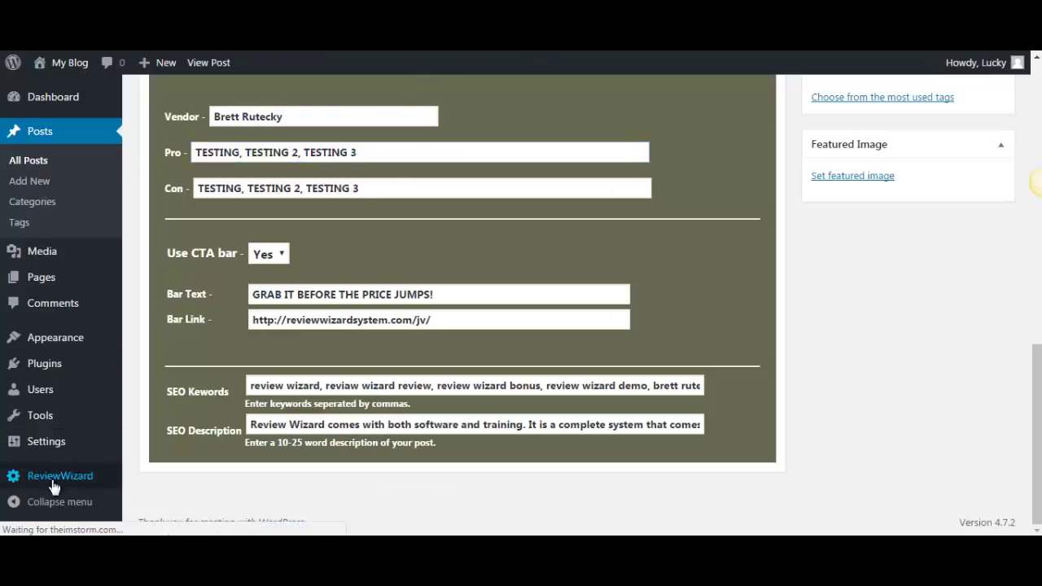
scroll(462, 411, up, 1)
scroll(462, 405, up, 3)
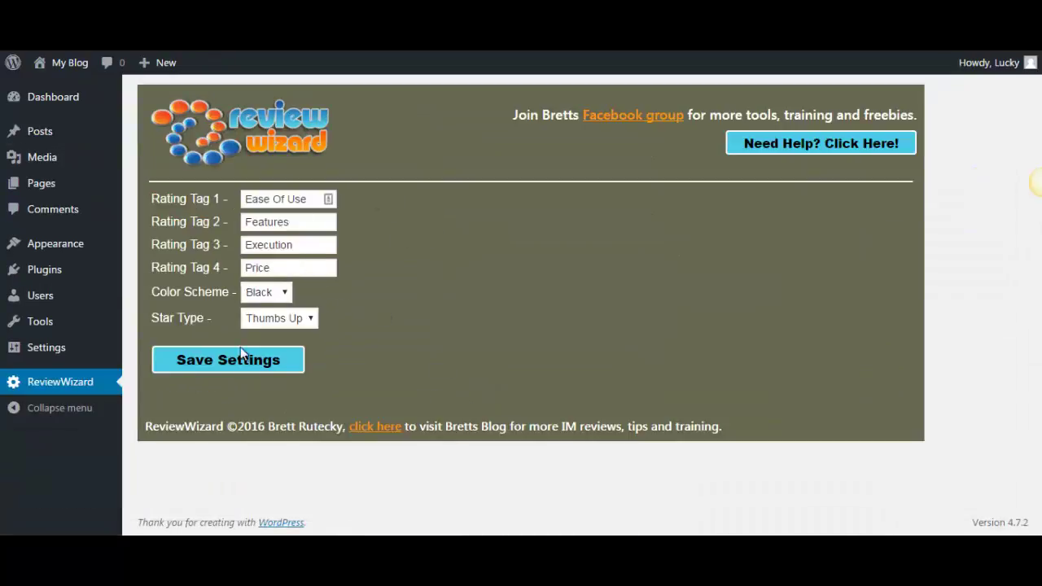
click(308, 319)
click(270, 337)
click(284, 294)
click(269, 324)
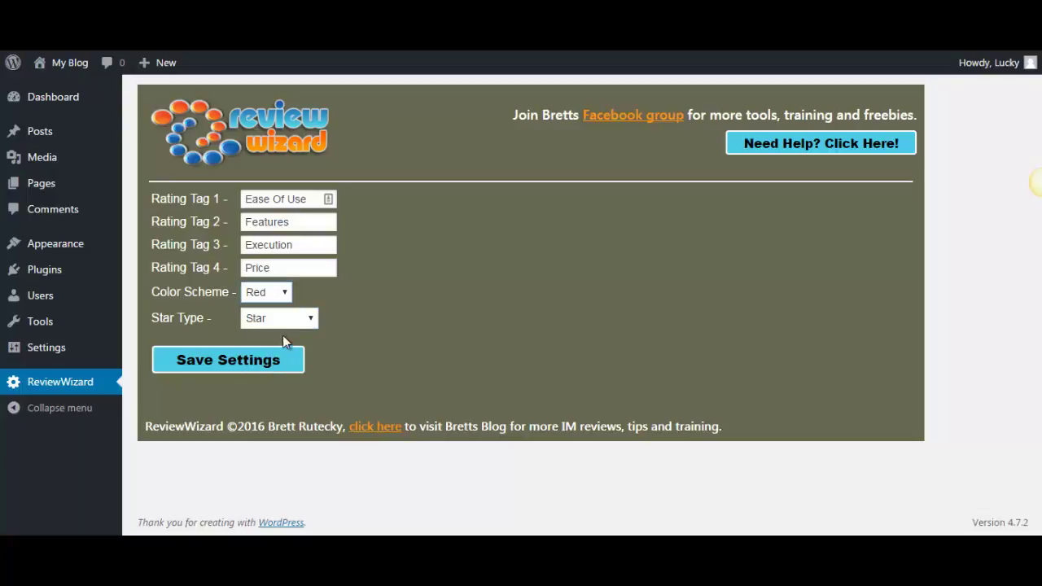
click(261, 362)
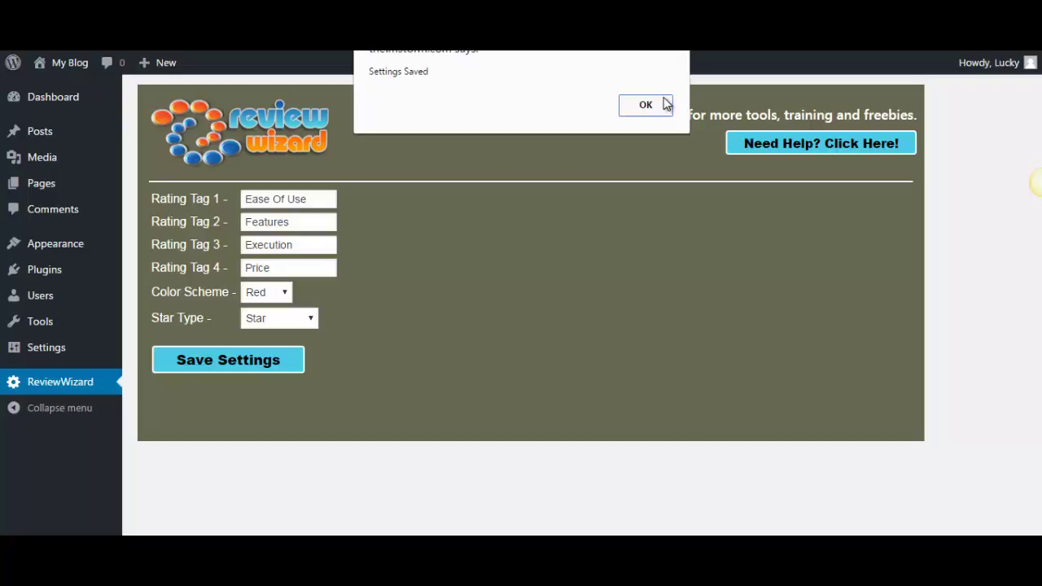
click(658, 105)
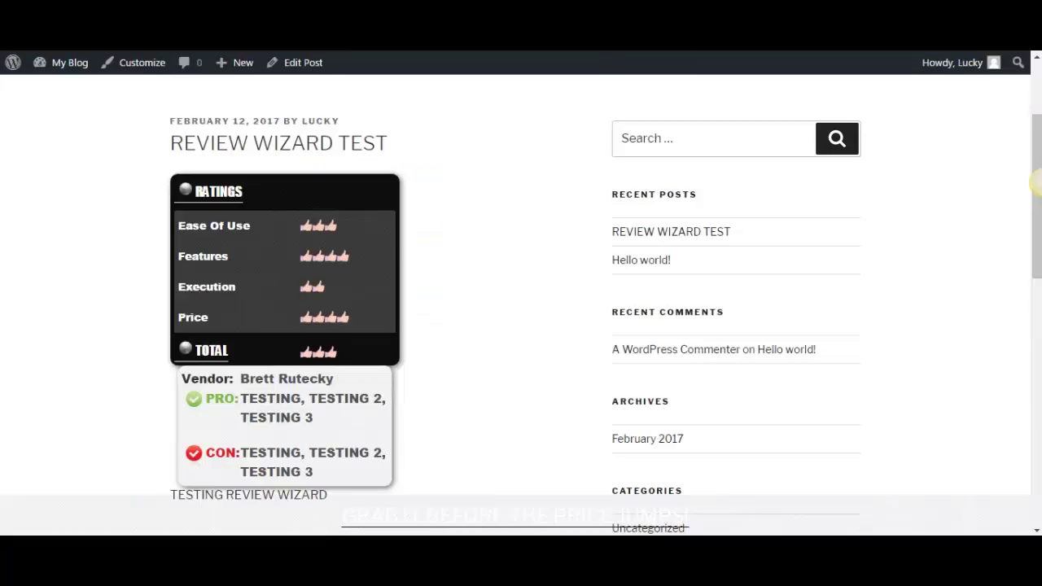
Reload the live post with F5 and check the red, gold-star ratings box.
key(F5)
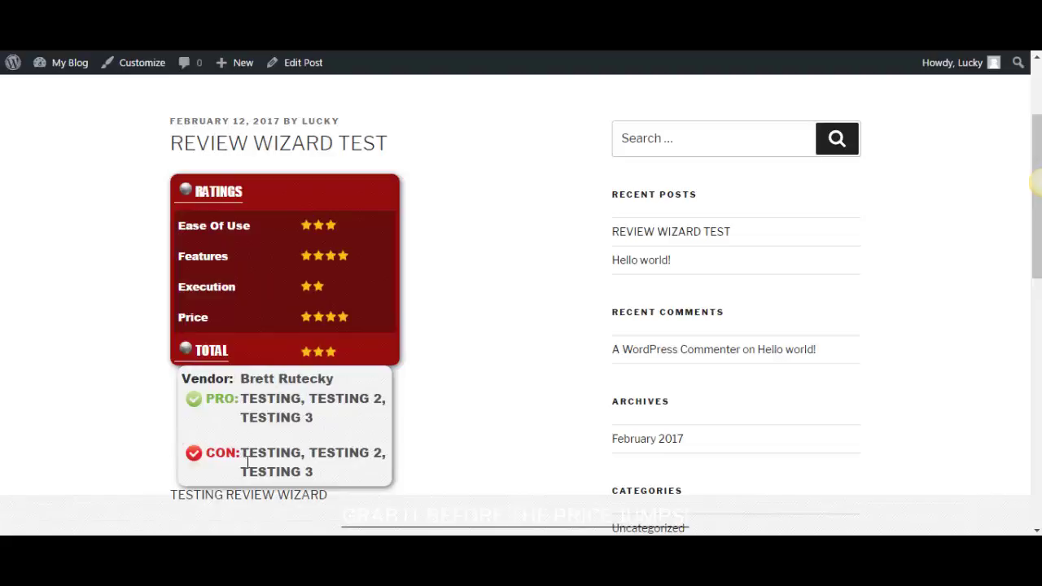
scroll(298, 377, down, 2)
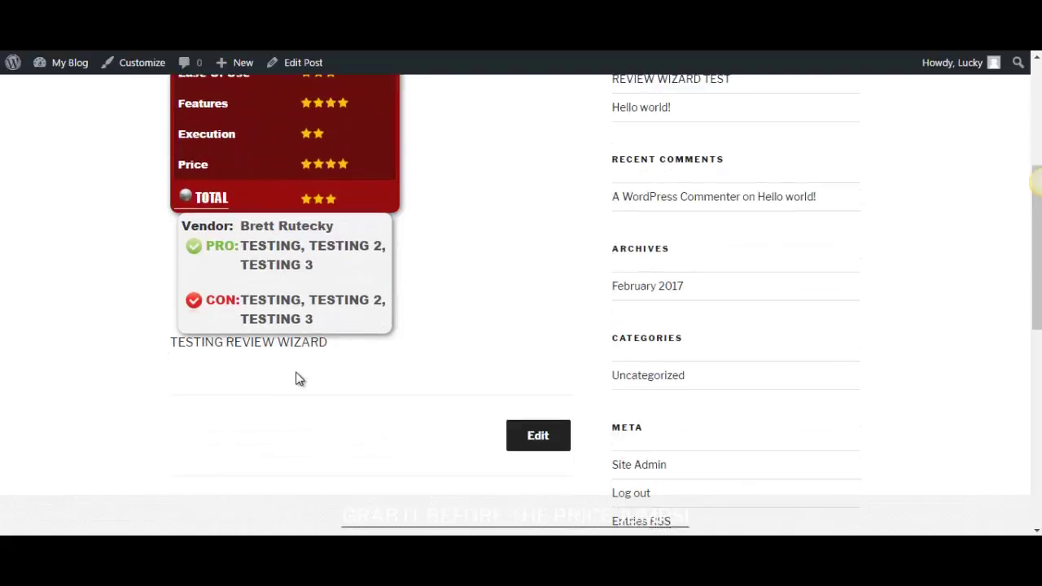
scroll(435, 309, up, 3)
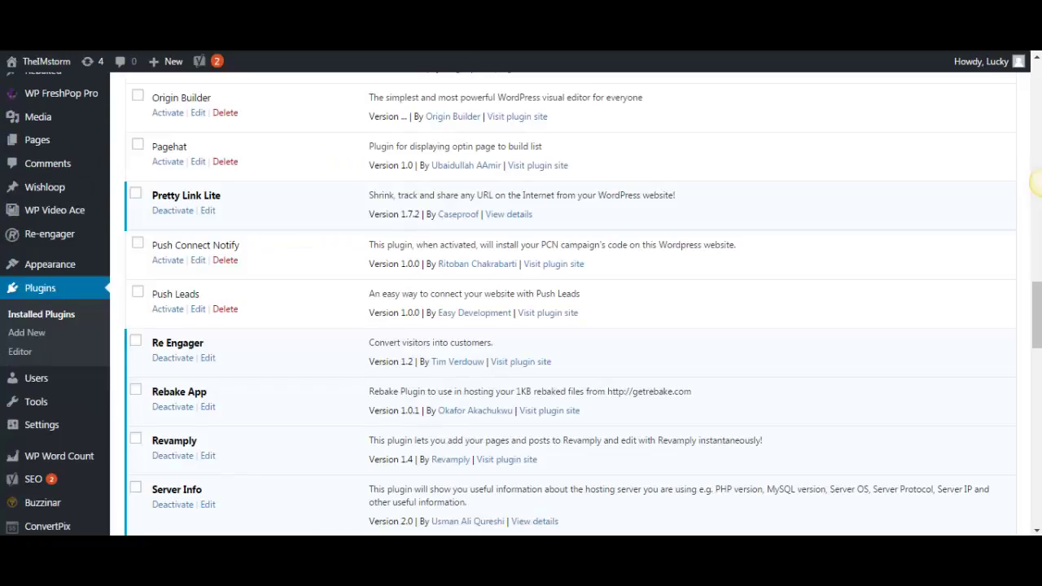
scroll(19, 293, down, 4)
scroll(19, 244, down, 5)
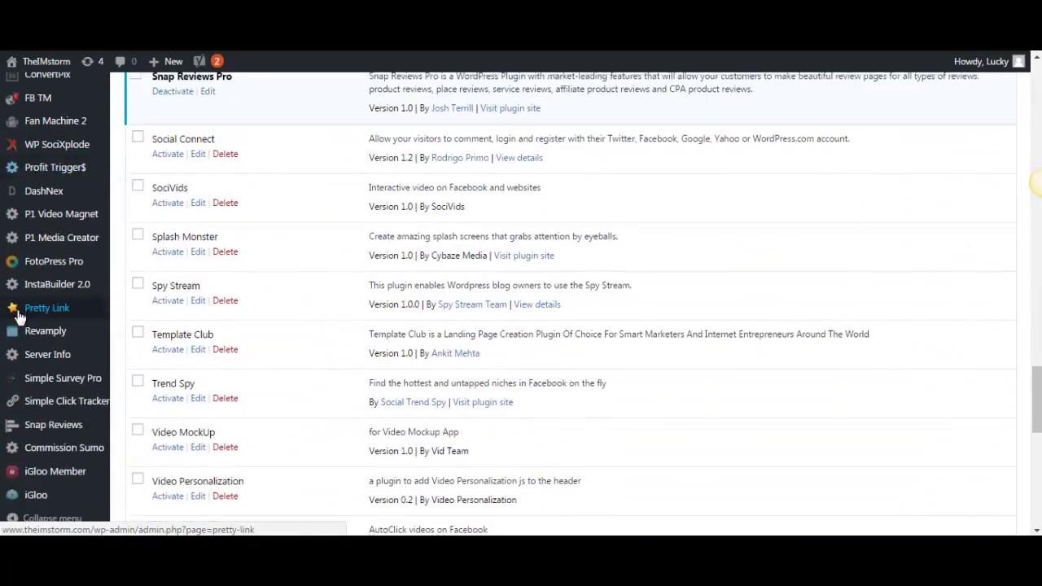
scroll(25, 383, down, 2)
scroll(17, 407, up, 10)
scroll(122, 245, up, 4)
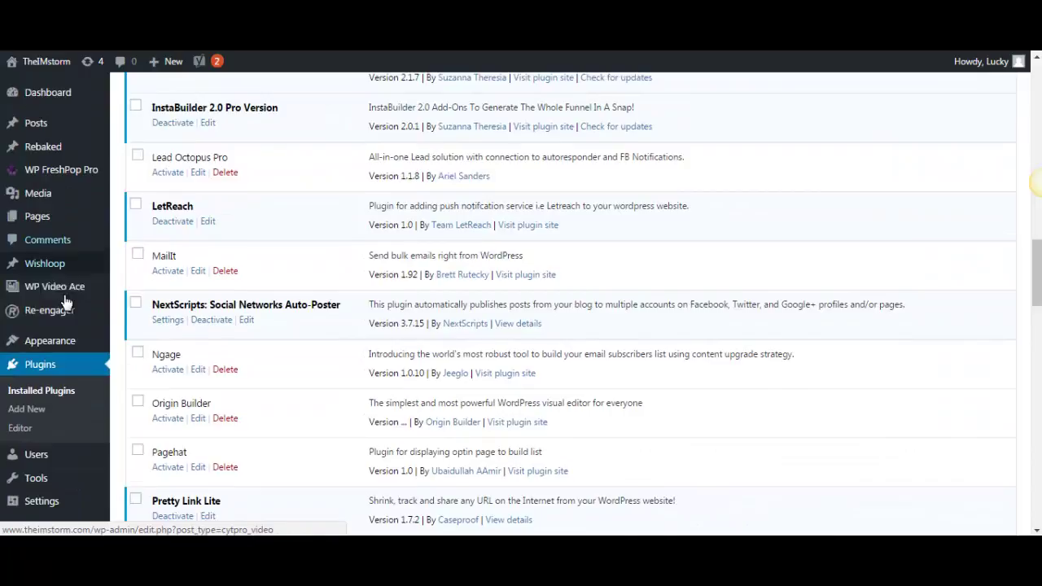
scroll(57, 285, up, 3)
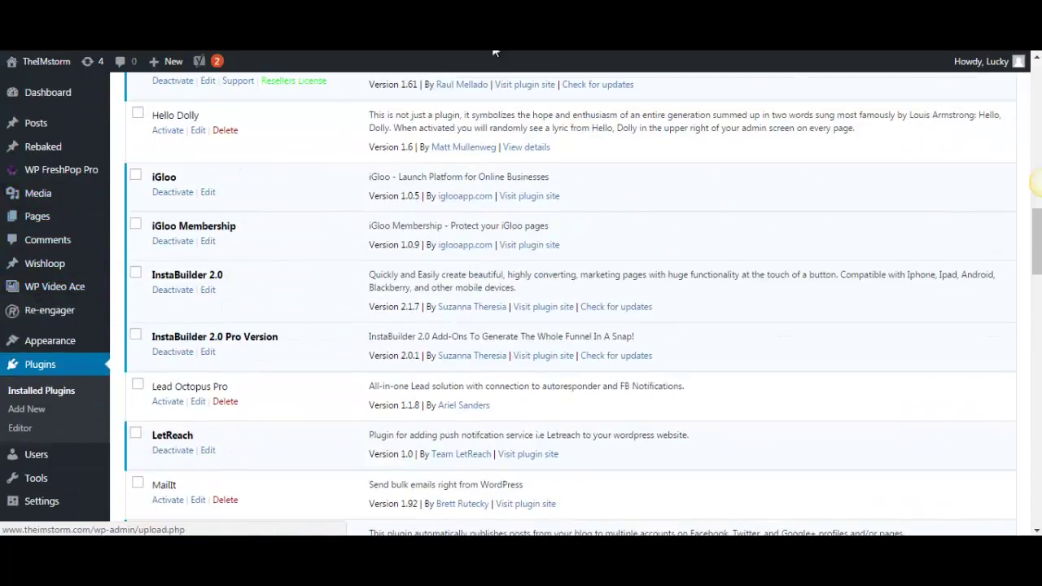
scroll(322, 283, down, 1)
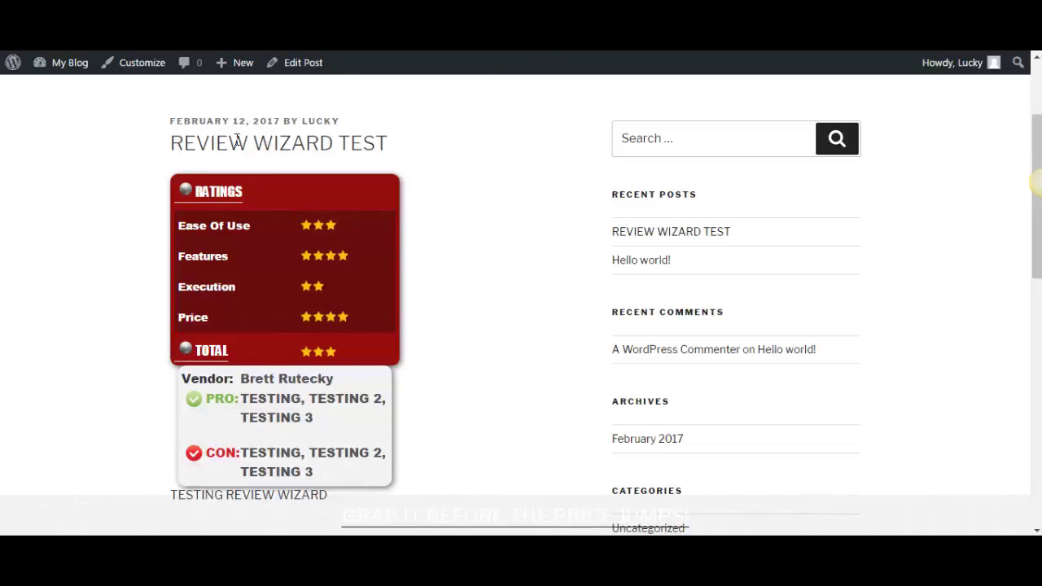
scroll(464, 284, down, 3)
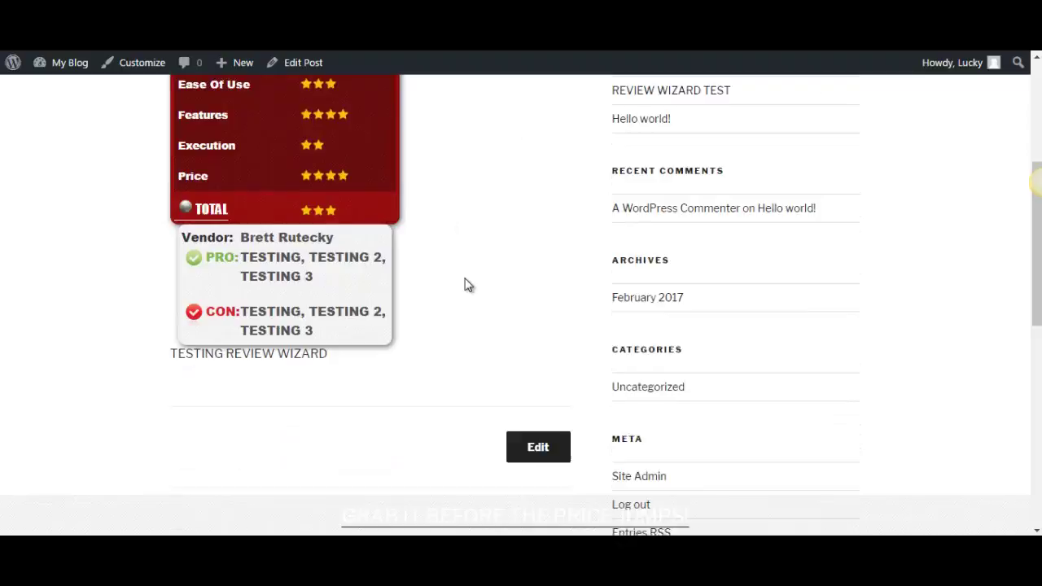
scroll(337, 330, up, 3)
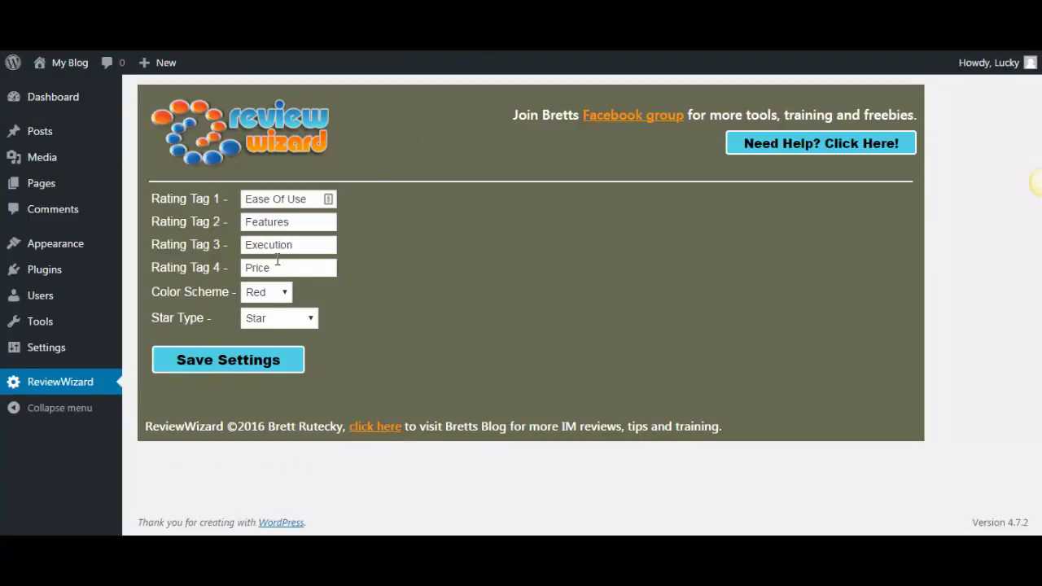
Delete 'Execution' from Rating Tag 3 and save the ReviewWizard settings.
click(275, 267)
double_click(295, 245)
key(BackSpace)
click(274, 368)
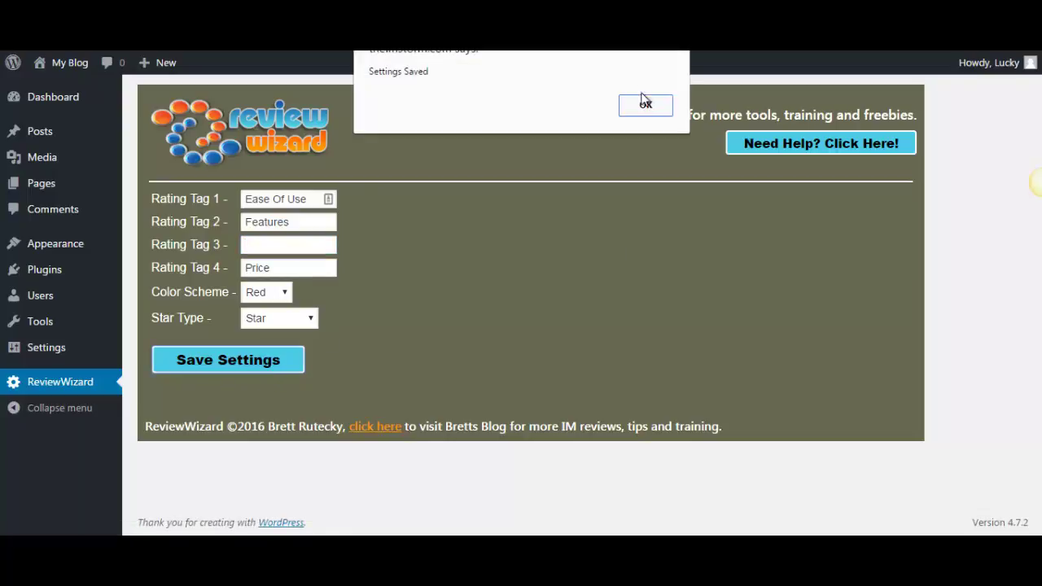
click(645, 106)
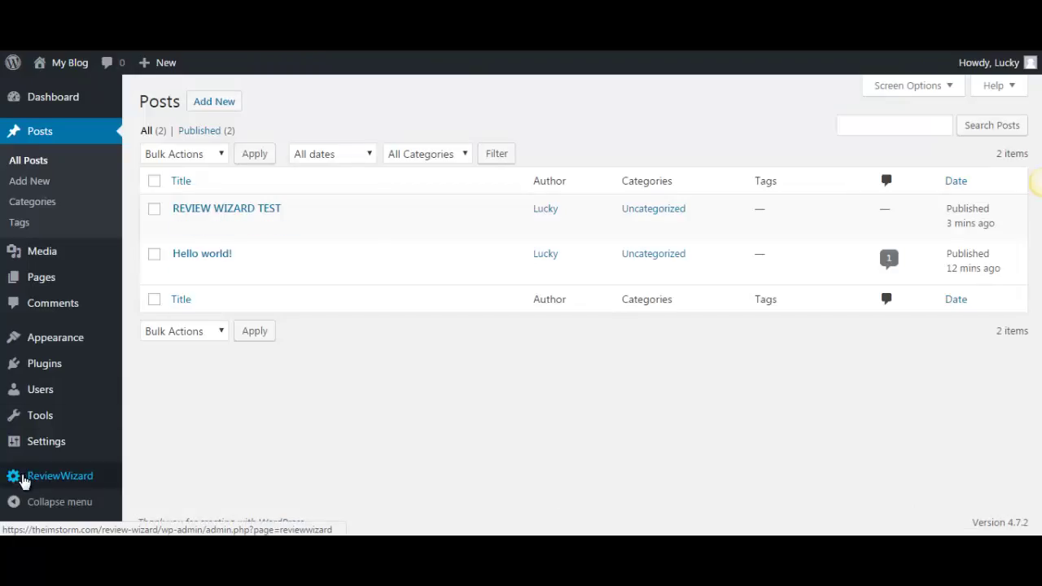
Open the ReviewWizard plugin settings page from the admin sidebar.
click(42, 477)
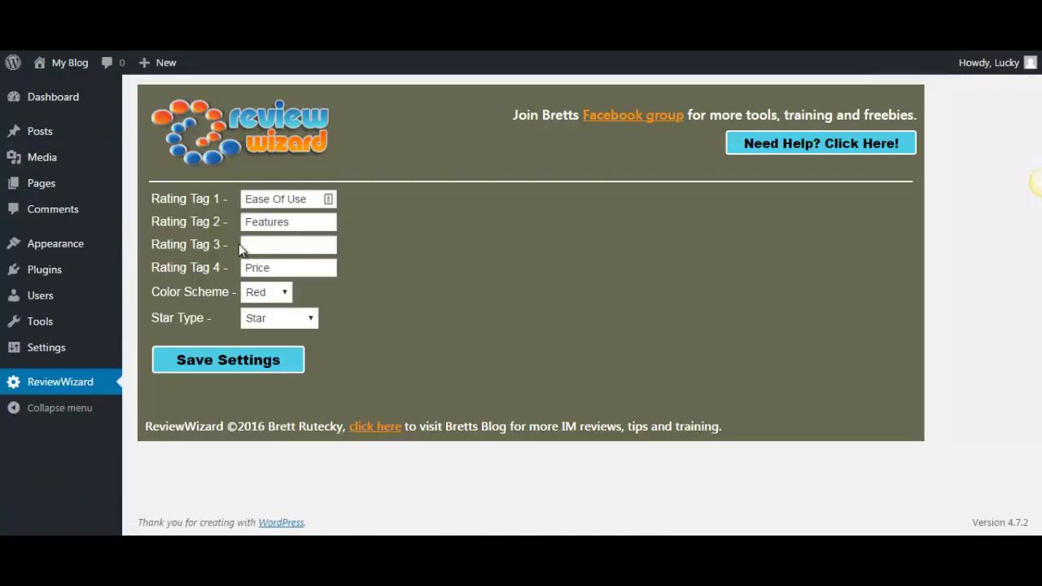
click(260, 243)
Leave the Color Scheme on Red and the Star Type on Star.
click(265, 295)
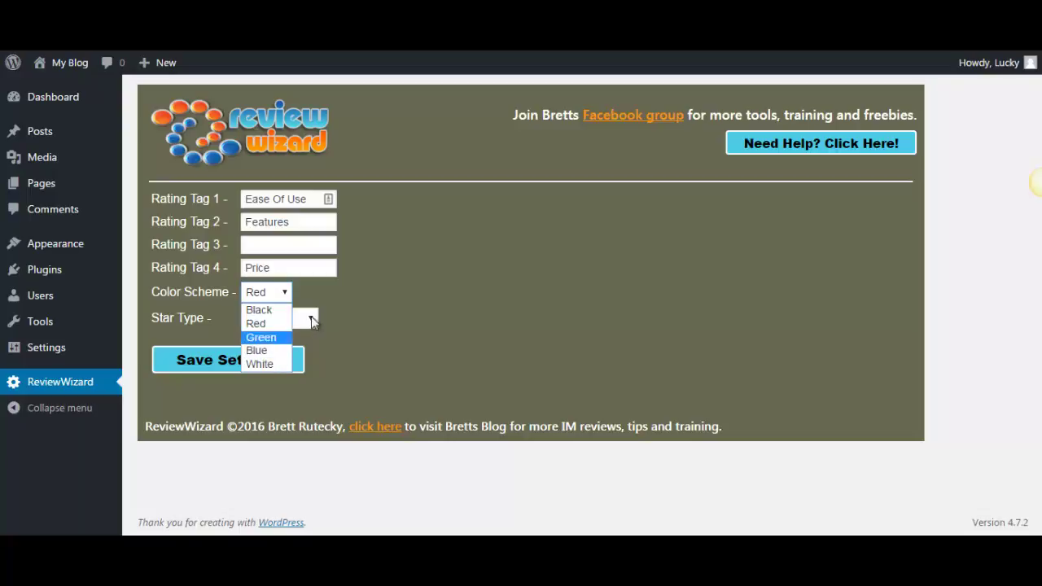
click(284, 295)
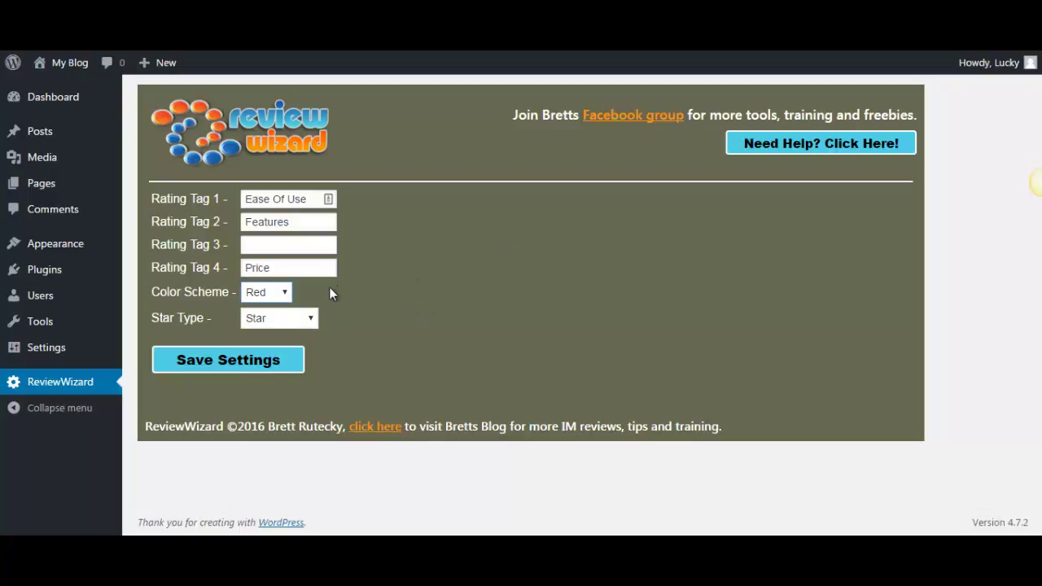
click(308, 319)
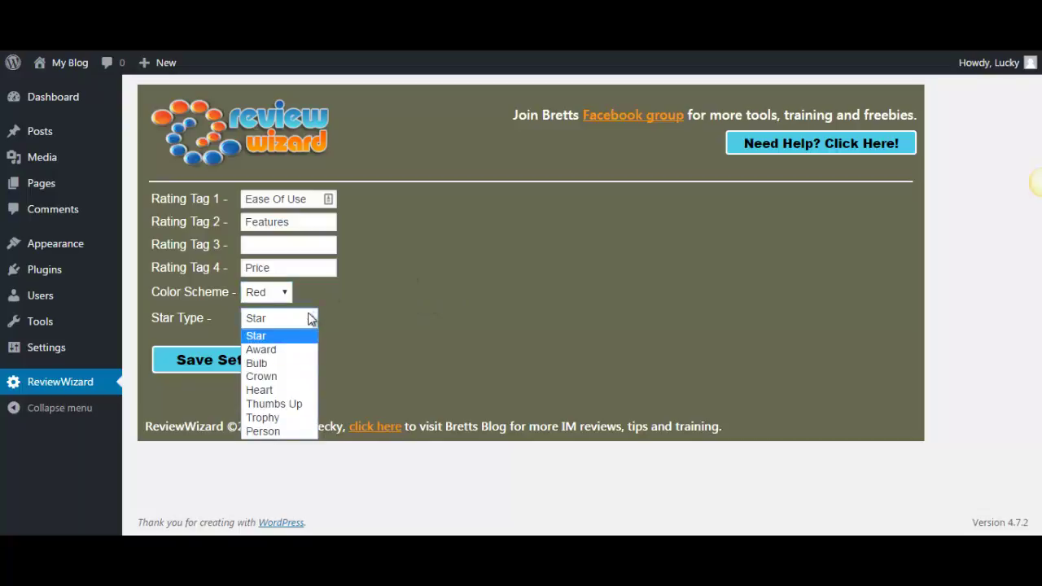
click(310, 321)
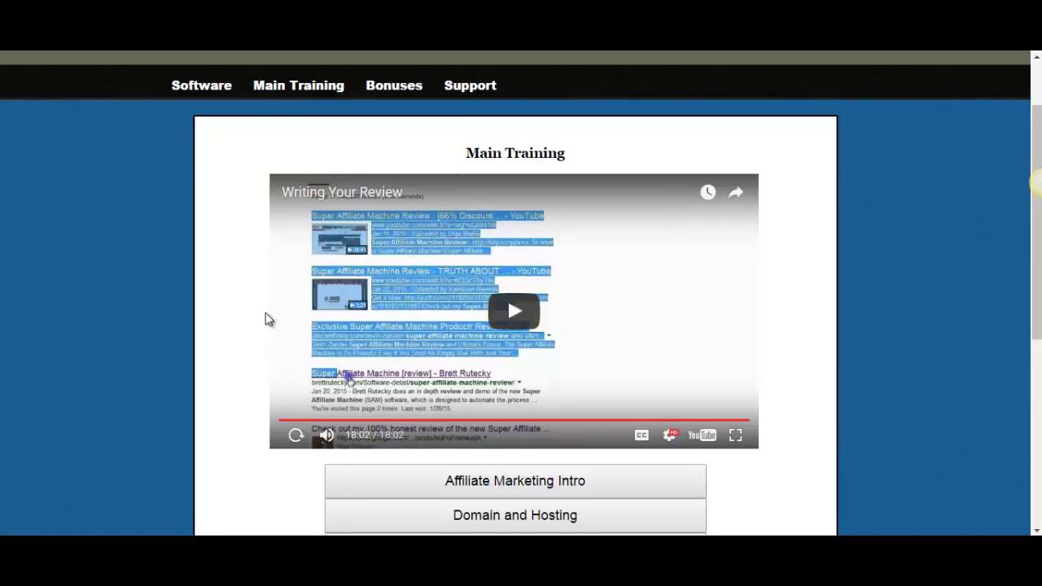
scroll(266, 316, down, 1)
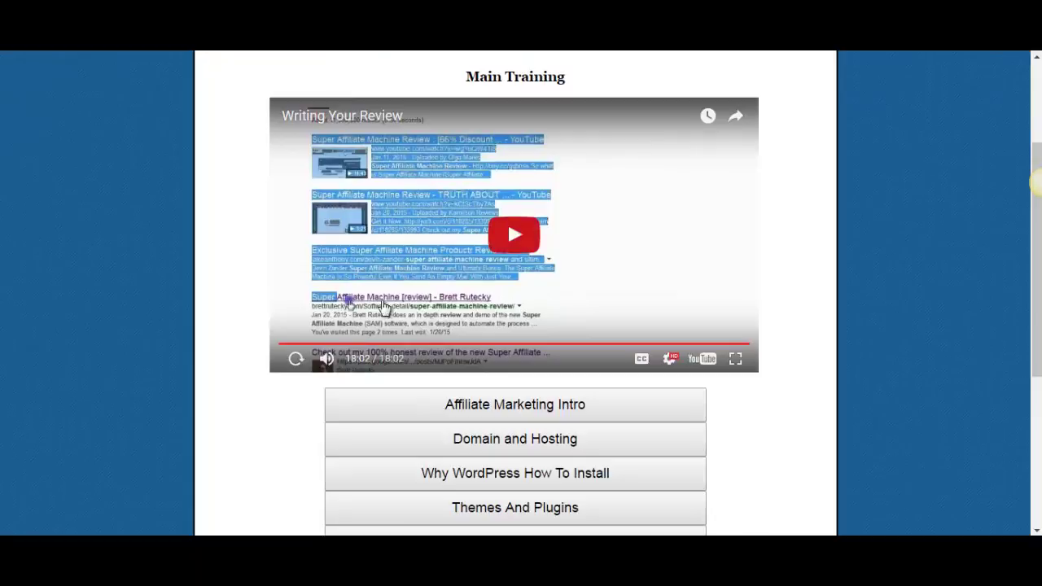
scroll(321, 330, down, 4)
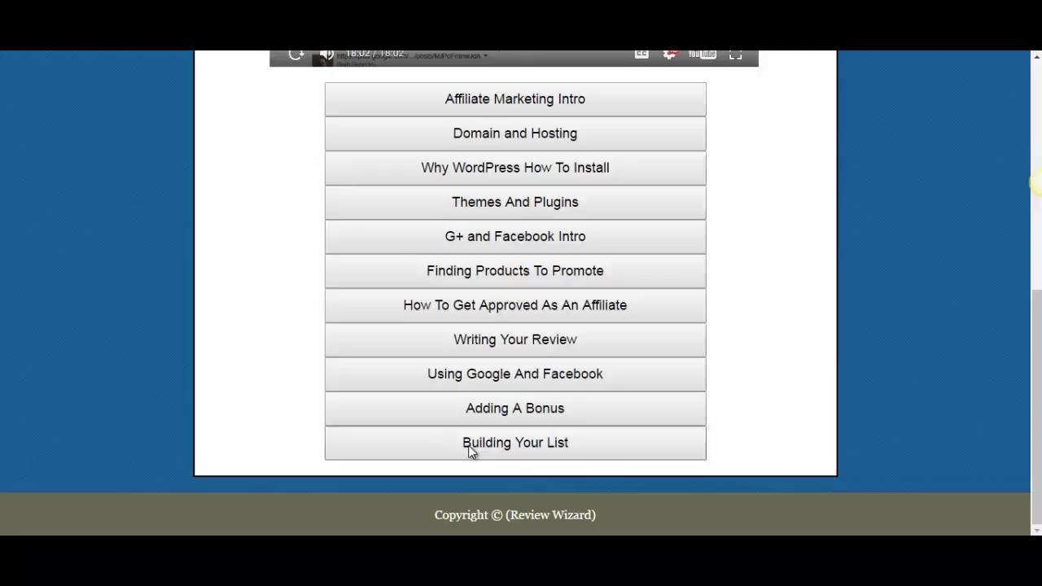
scroll(712, 253, up, 6)
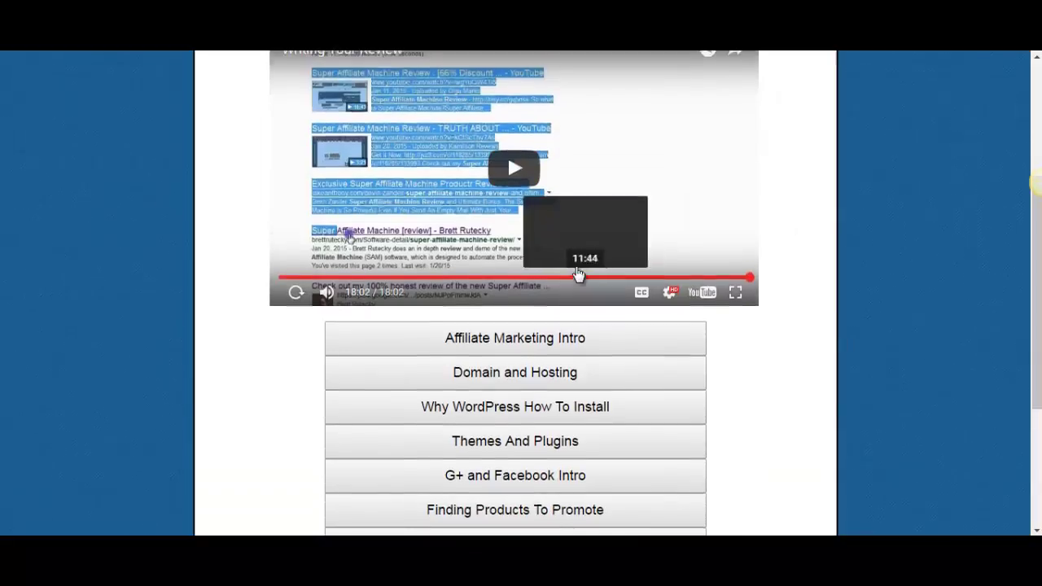
scroll(907, 279, down, 6)
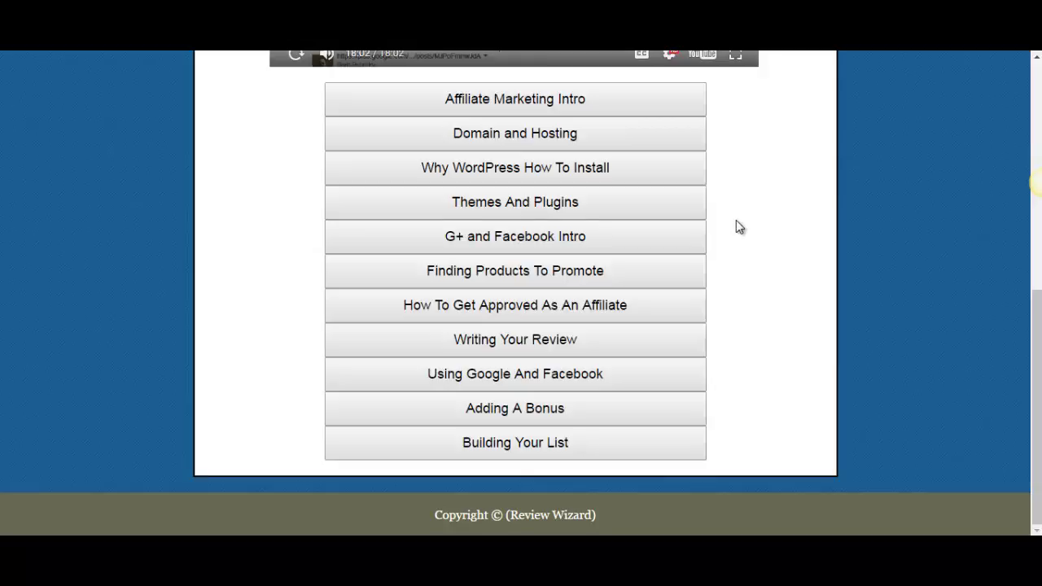
scroll(758, 236, up, 4)
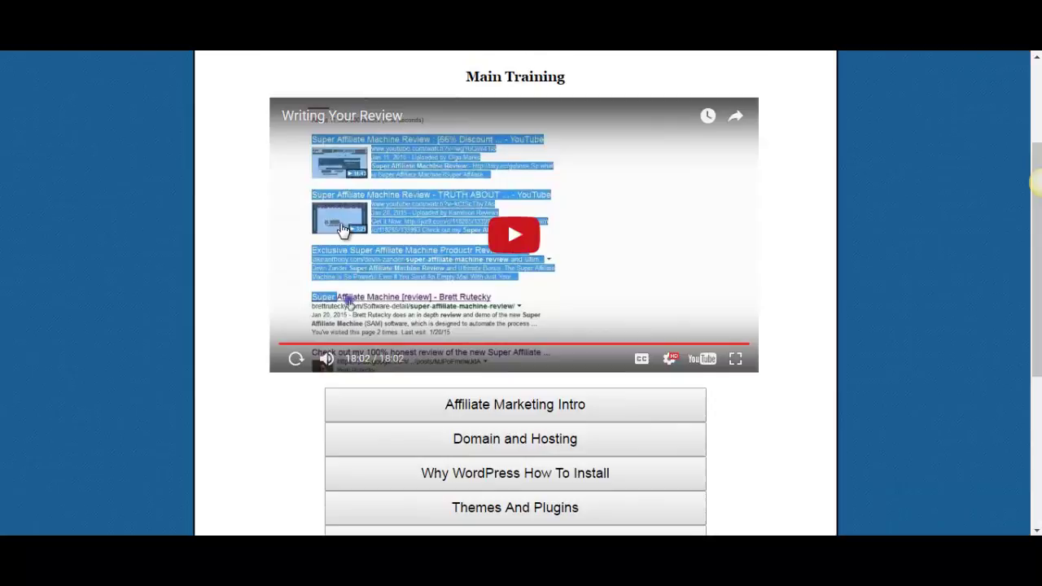
scroll(544, 234, down, 1)
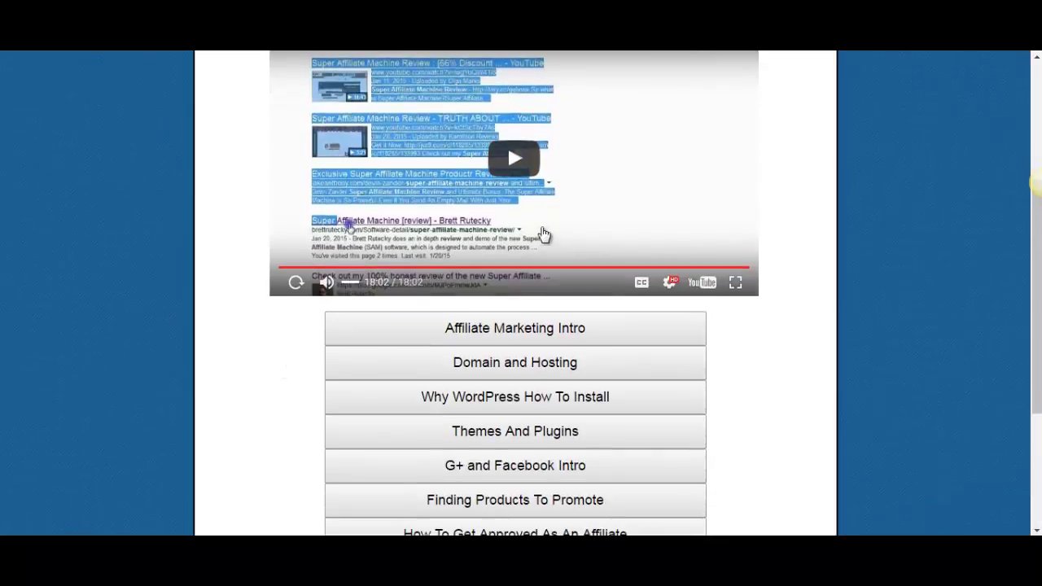
scroll(455, 334, down, 2)
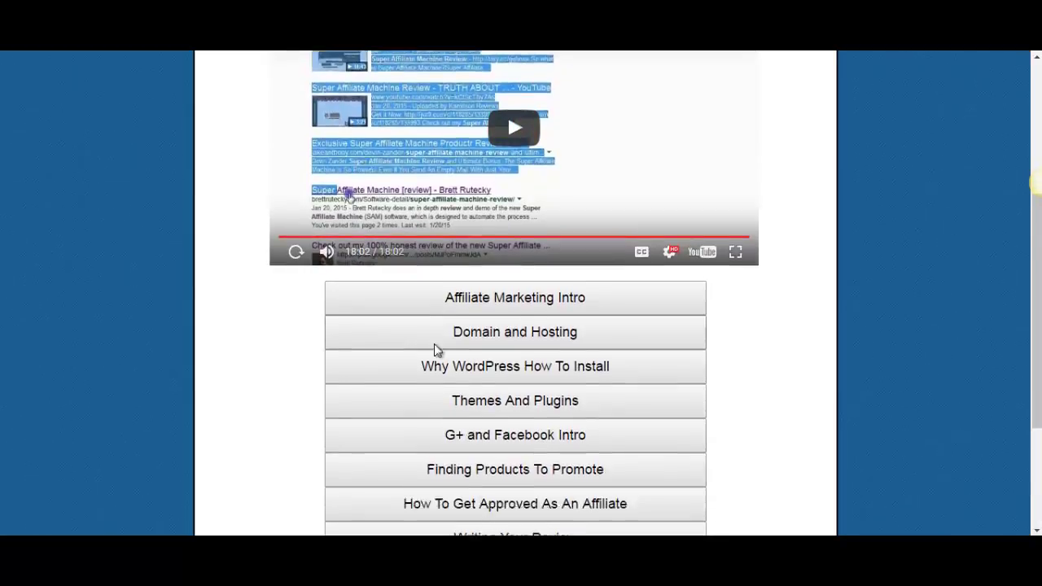
Load the 'Using Google And Facebook' lesson into the Main Training player, briefly playing and pausing it.
click(508, 429)
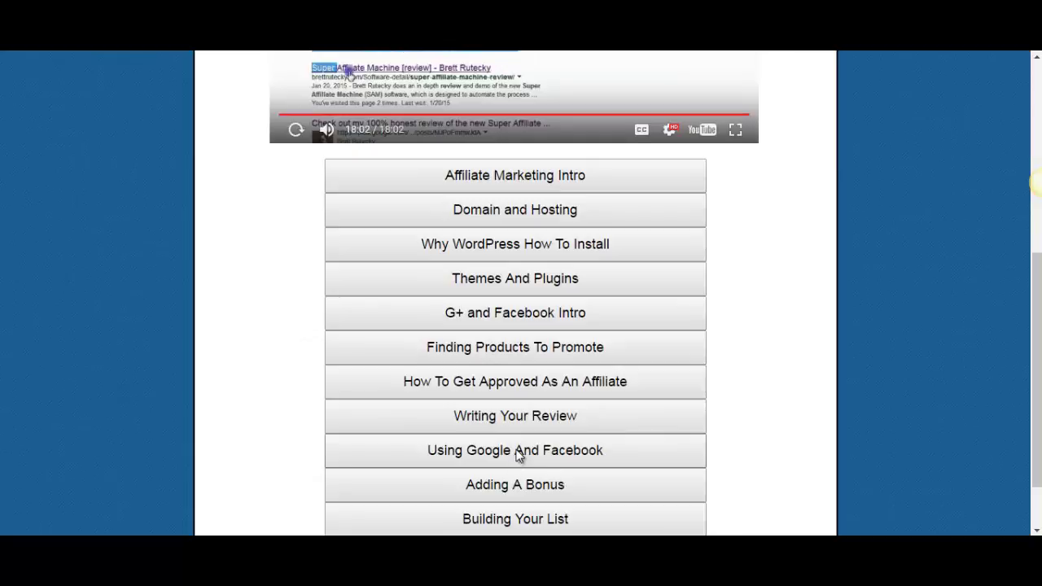
scroll(208, 340, down, 2)
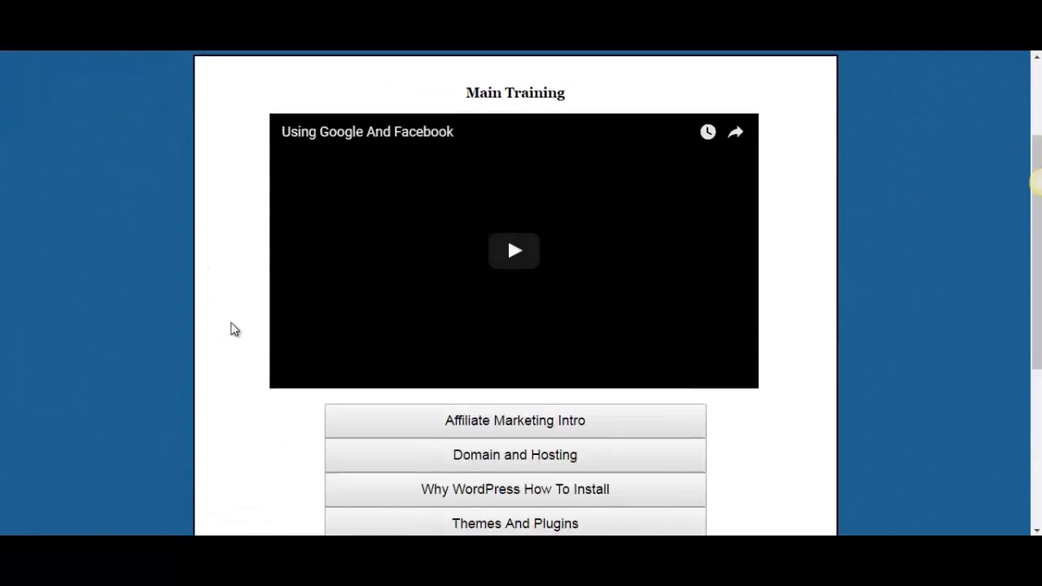
click(367, 341)
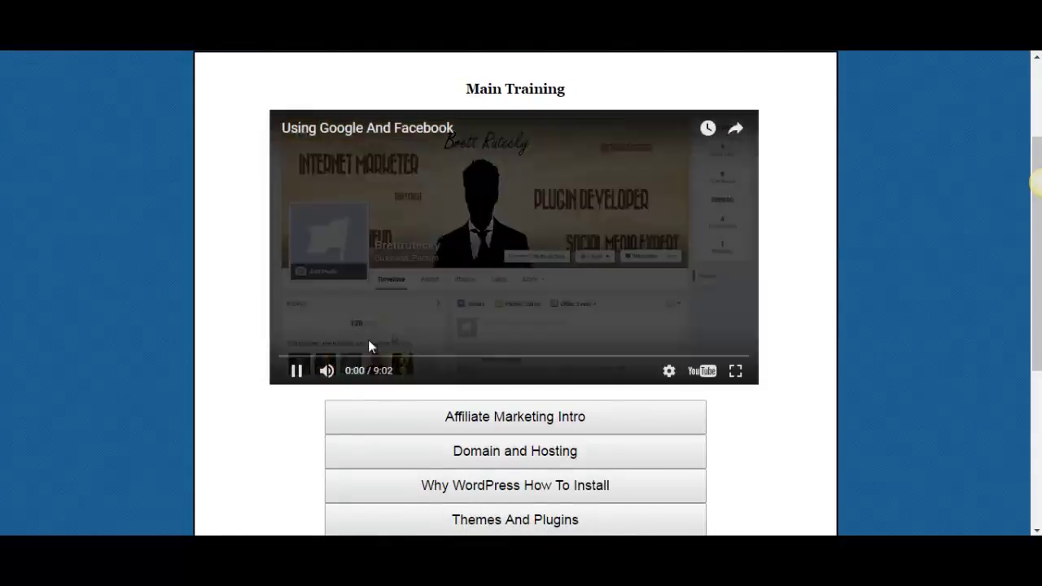
click(295, 373)
scroll(326, 301, up, 2)
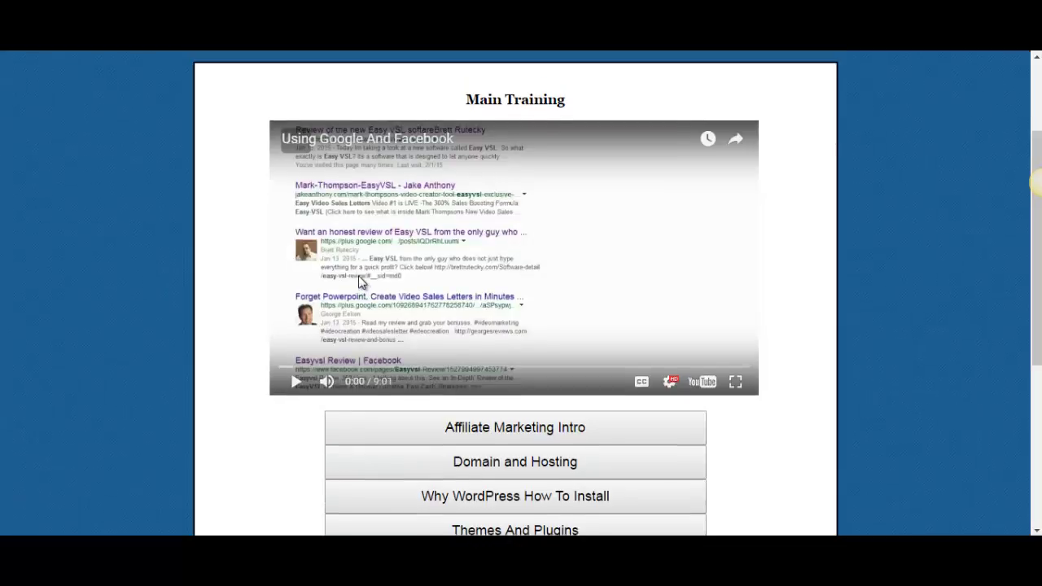
scroll(326, 301, down, 3)
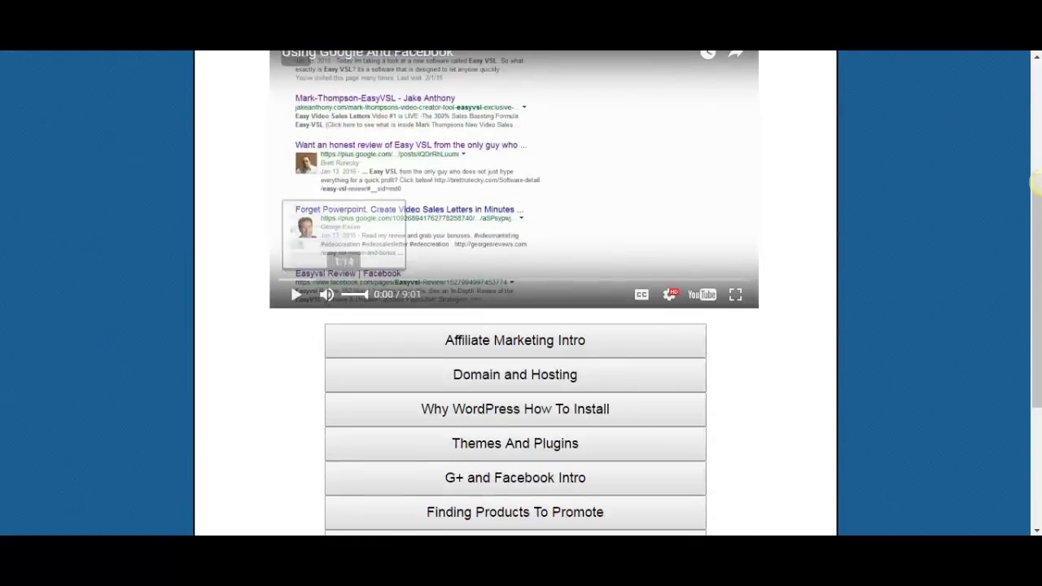
scroll(839, 301, down, 3)
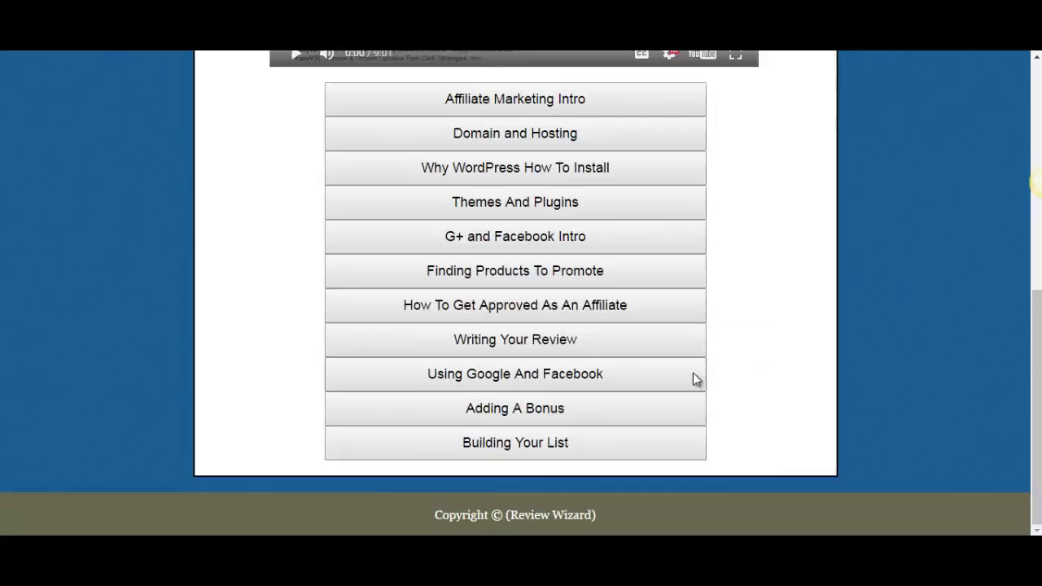
scroll(568, 381, up, 2)
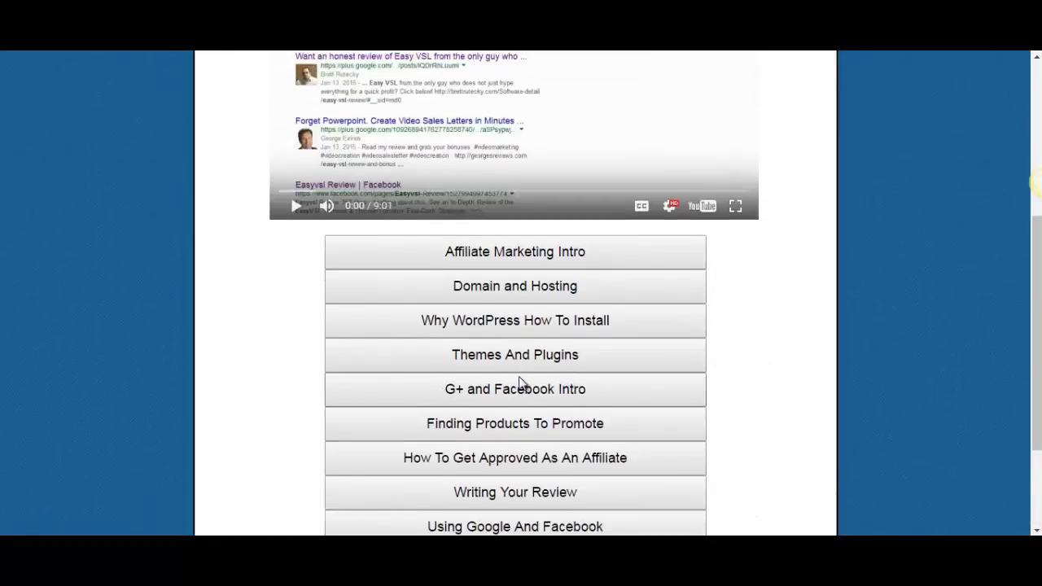
scroll(522, 382, up, 2)
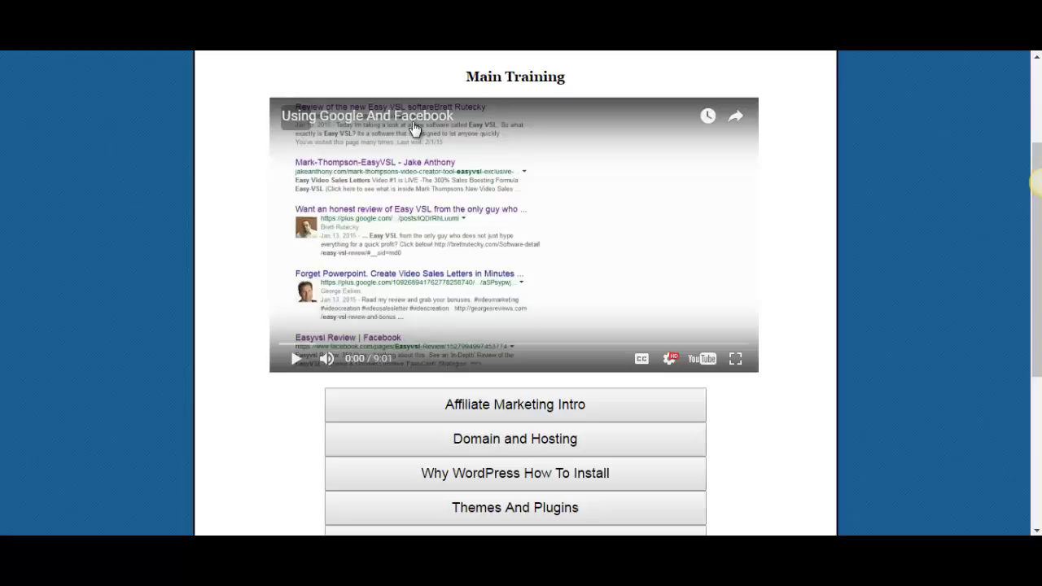
scroll(465, 179, up, 2)
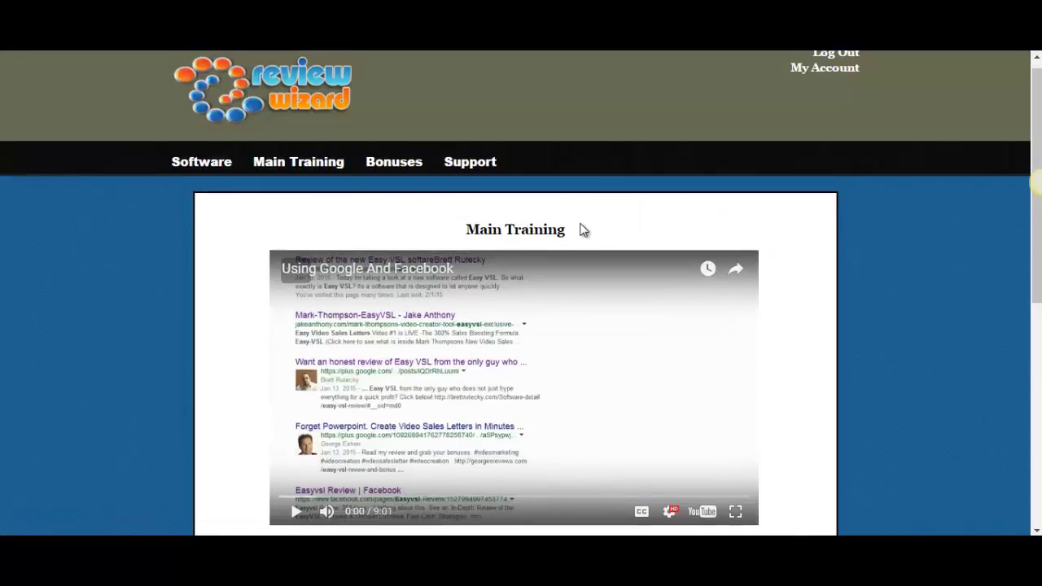
scroll(582, 230, down, 2)
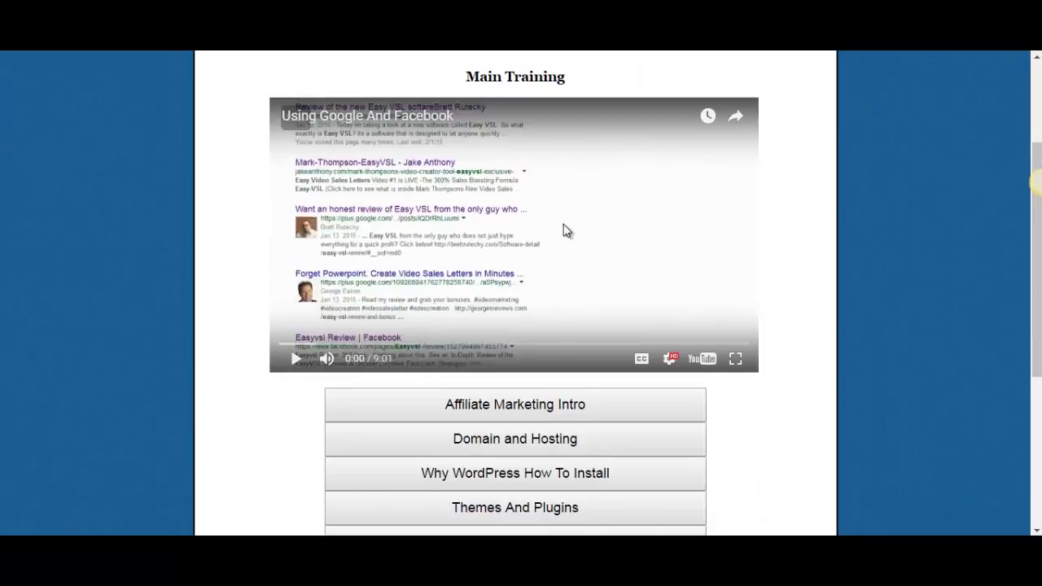